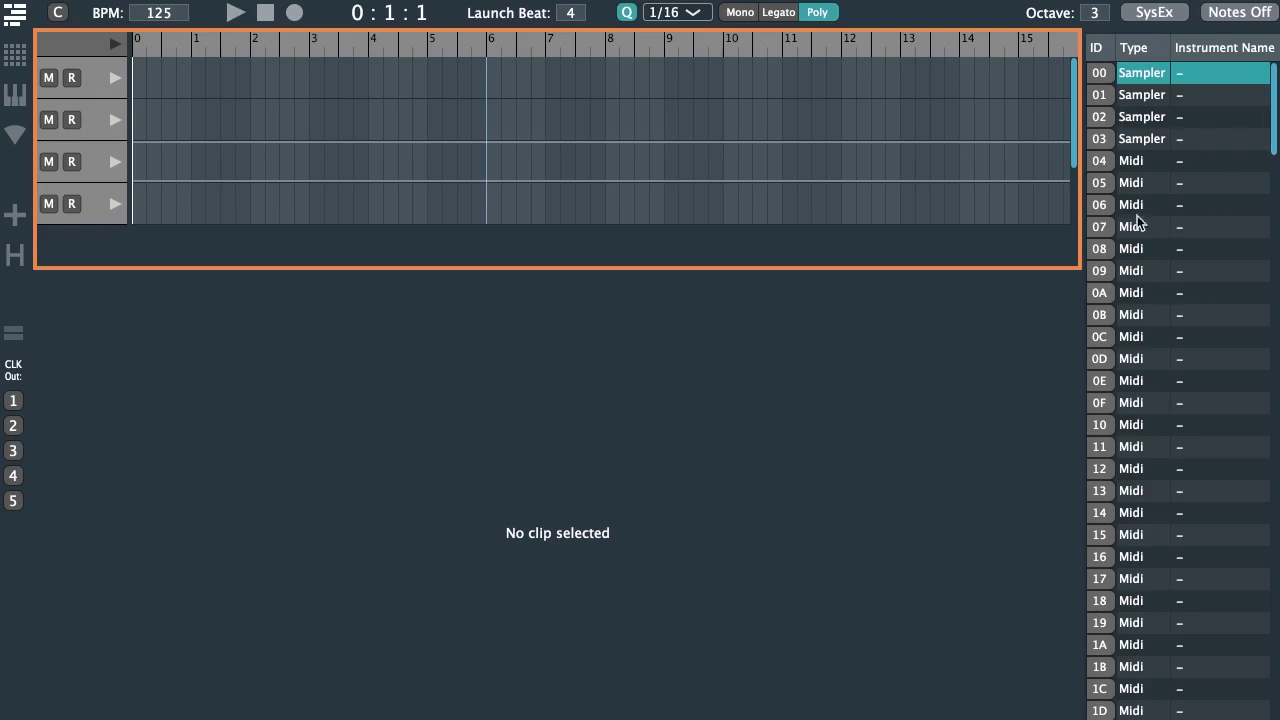
- Select MIDI instrument 04 in the instrument list and open its MIDI settings page
left_click(1136, 165)
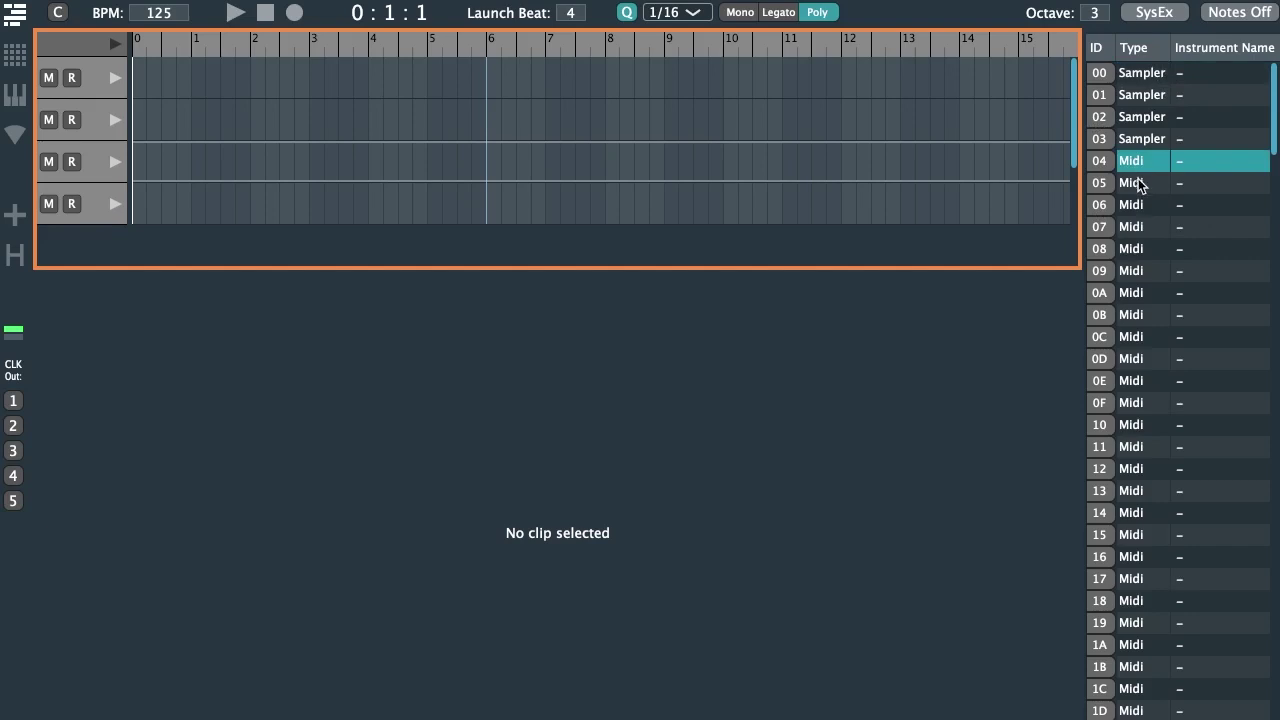
left_click(1136, 186)
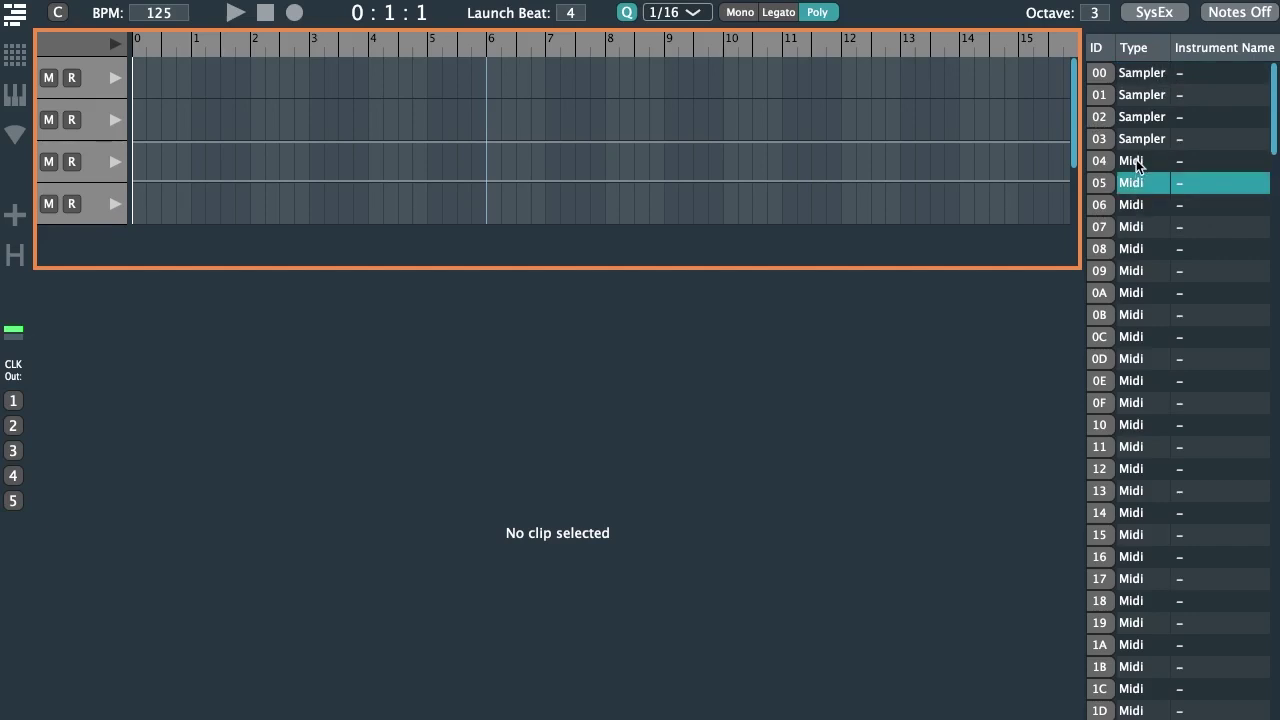
left_click(1136, 165)
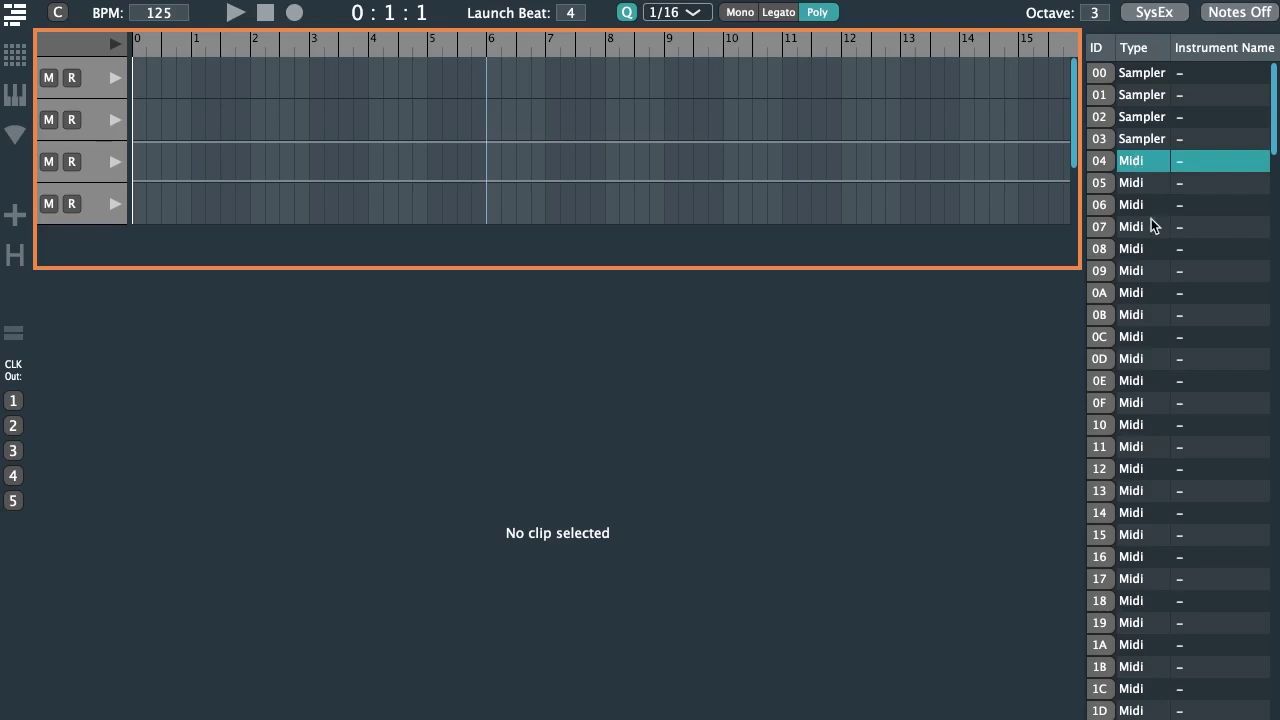
double_click(1133, 168)
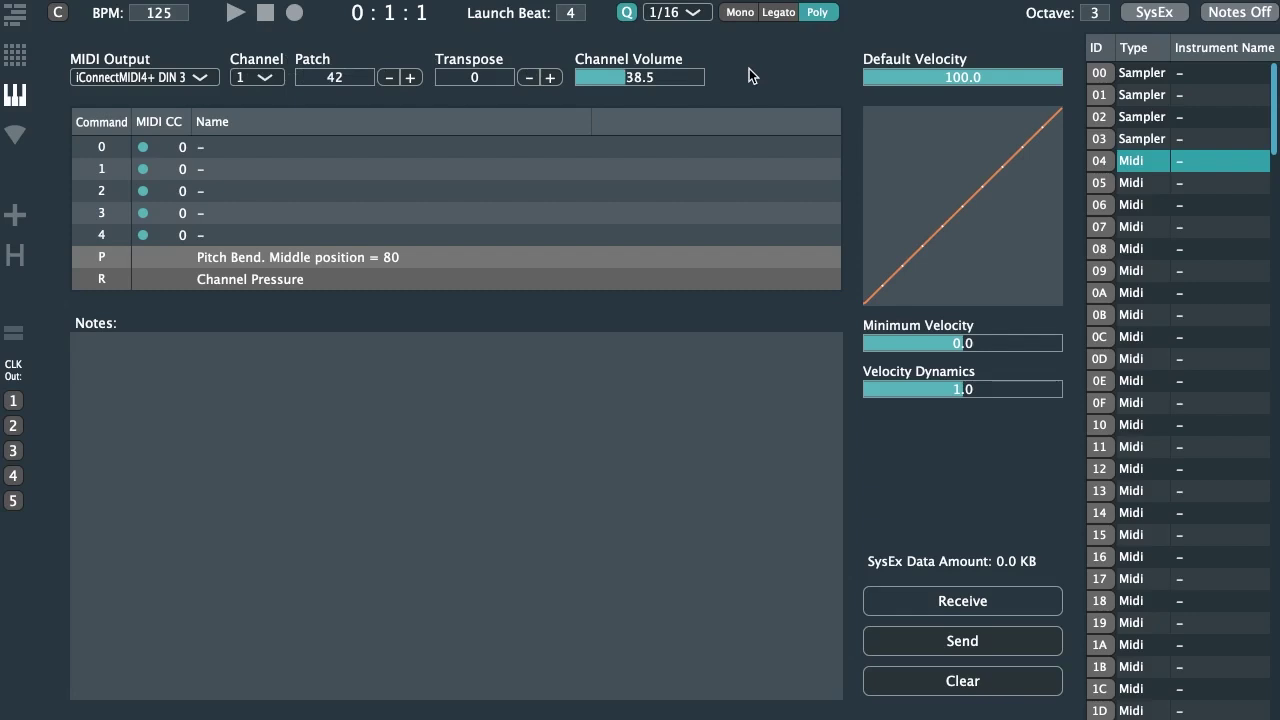
- Return to the timeline and add a clip on the first channel, spanning from marker 4 to 7
left_click(14, 20)
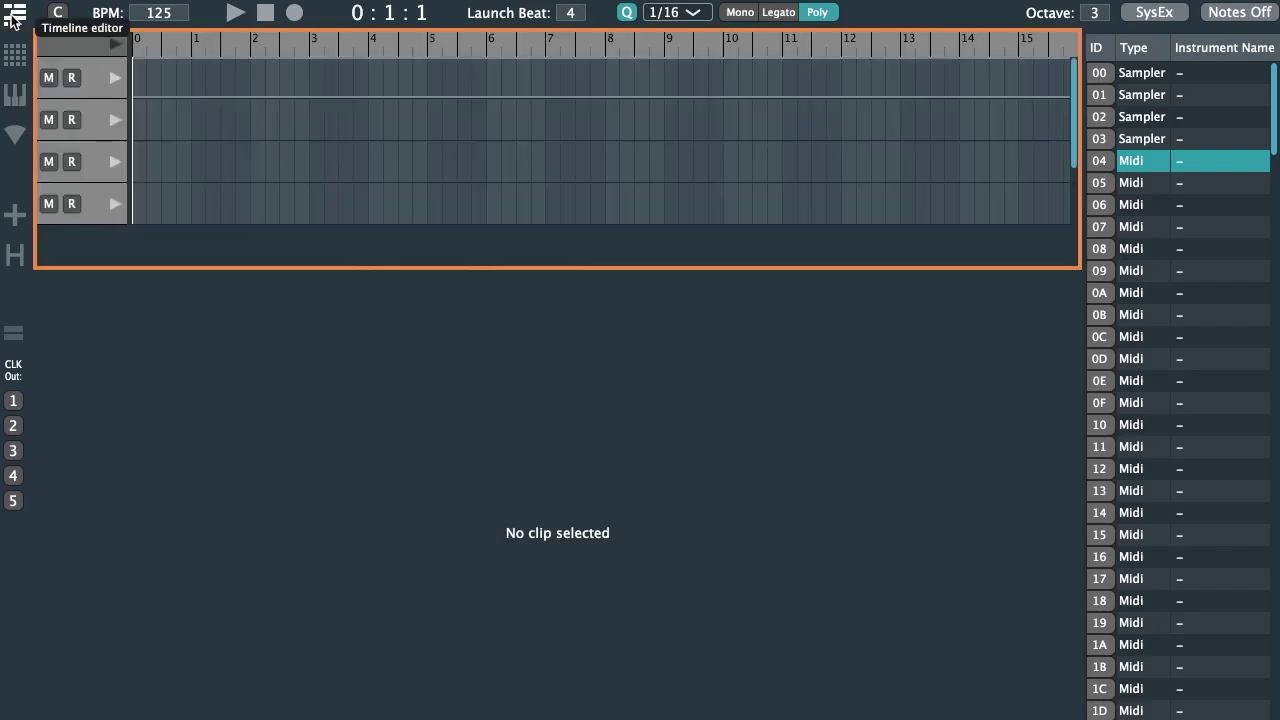
left_click_drag(371, 78, 493, 88)
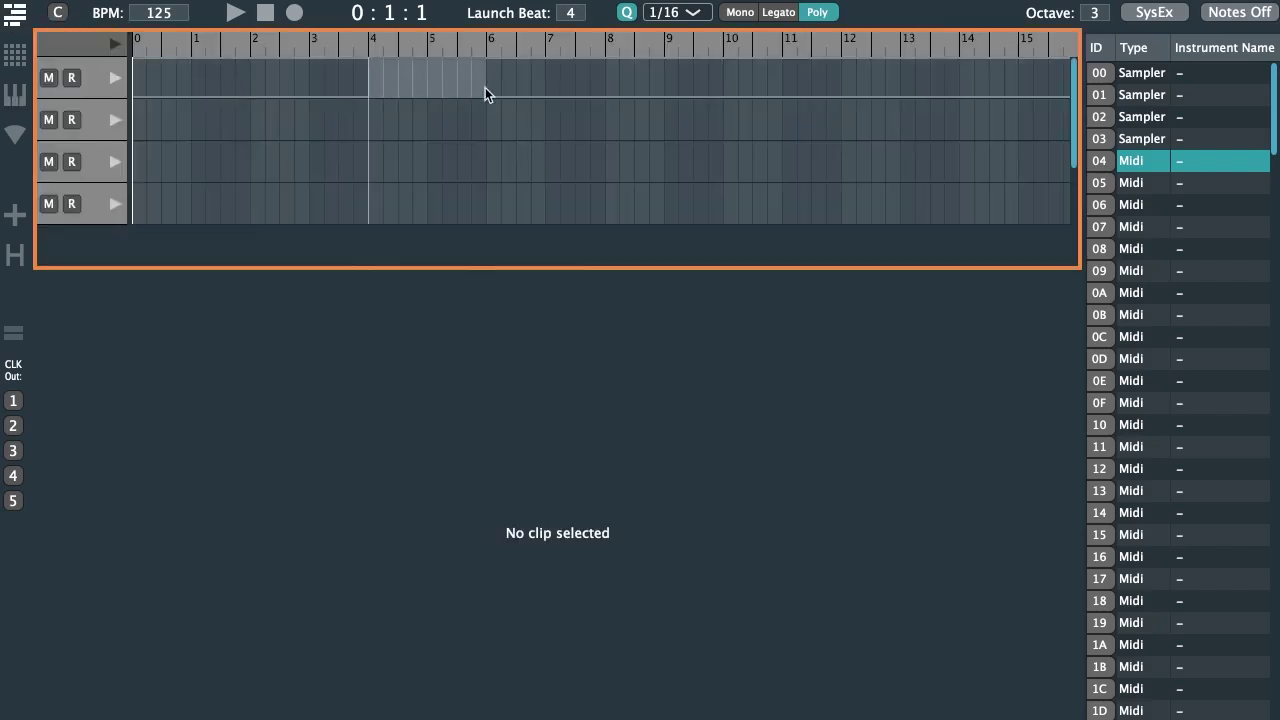
right_click(458, 76)
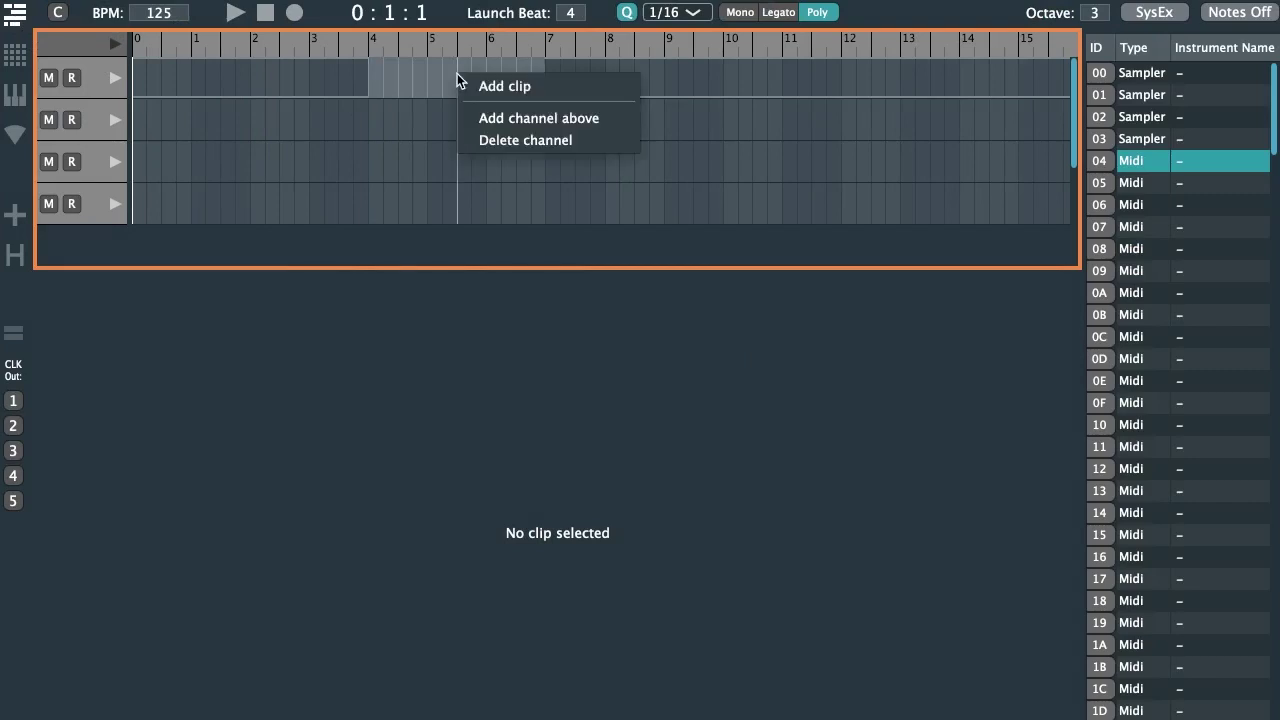
left_click(539, 86)
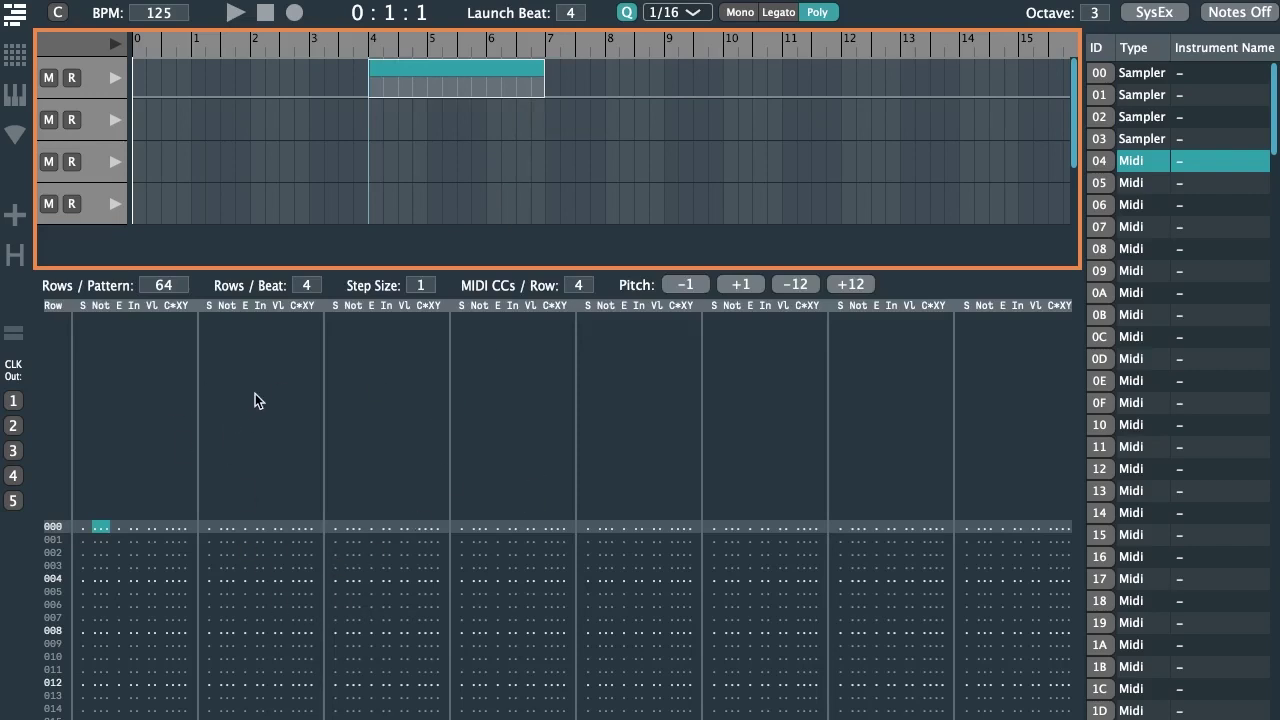
- Activate the new clip's pattern editor and place the cursor in the first track's Note column at row 000
left_click(102, 532)
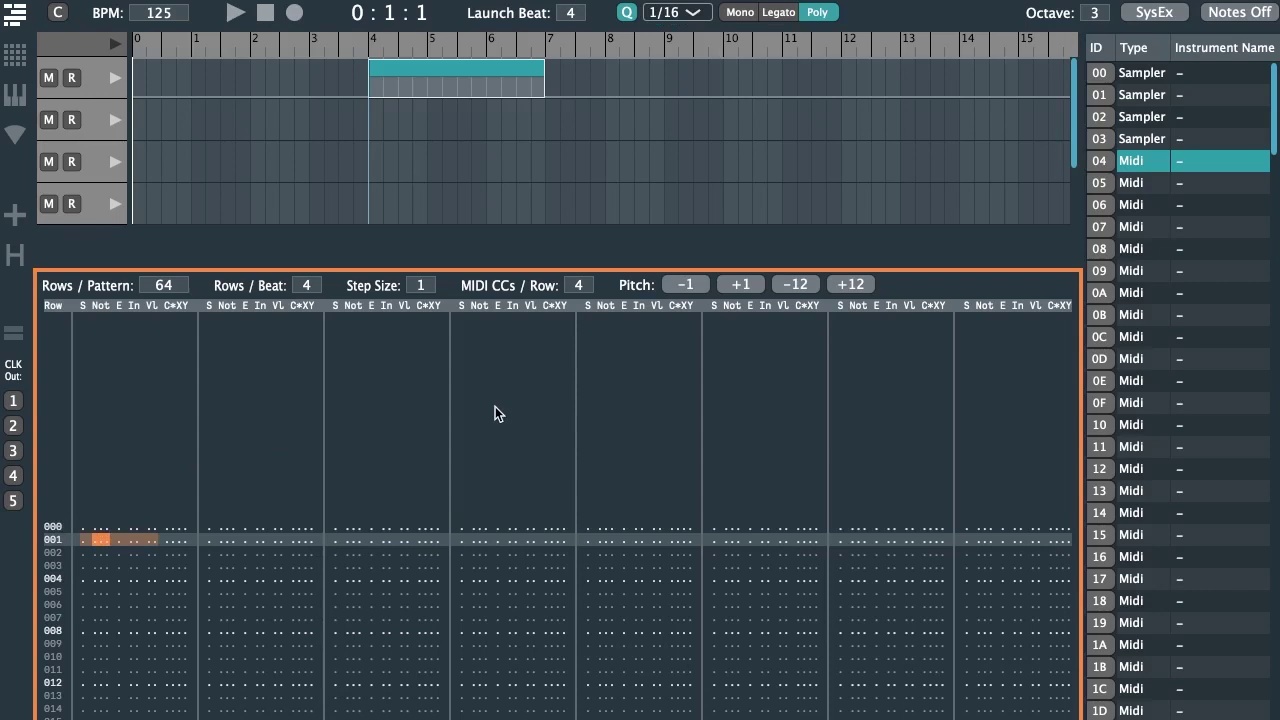
scroll(495, 412, "down", 1)
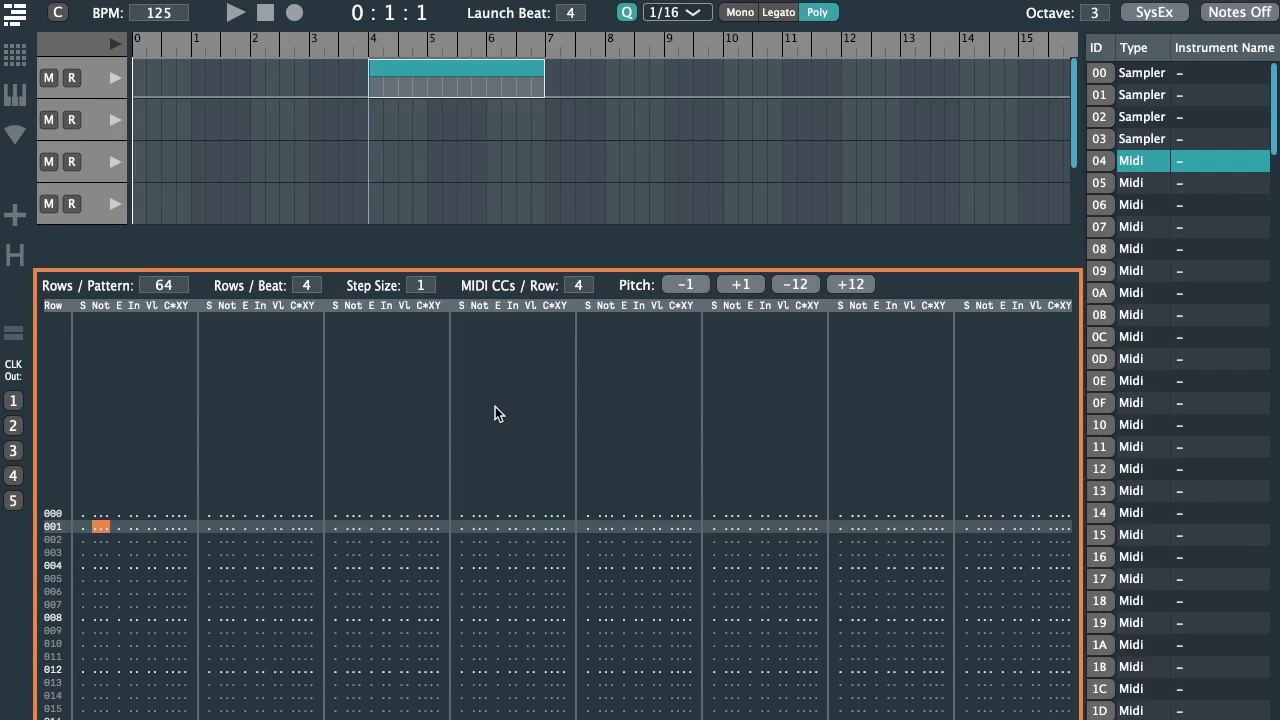
scroll(495, 410, "down", 1)
key("Right")
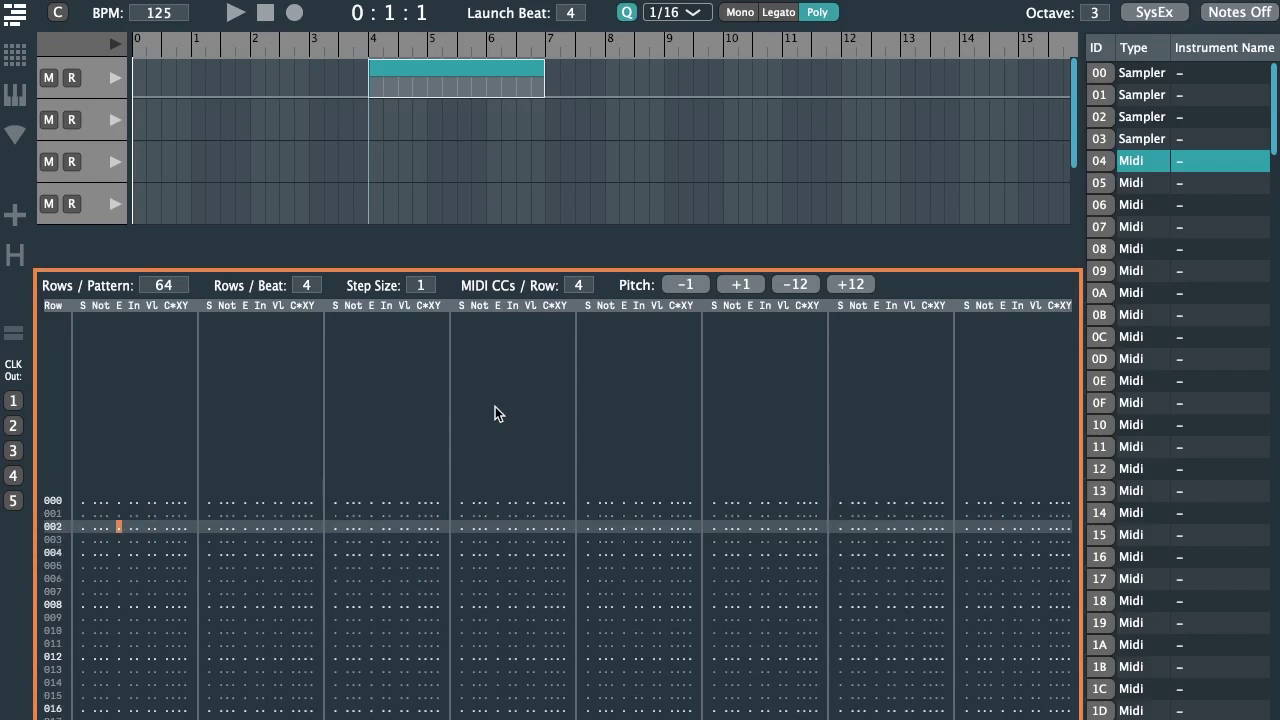
key("Left")
scroll(495, 406, "up", 3)
scroll(495, 406, "down", 1)
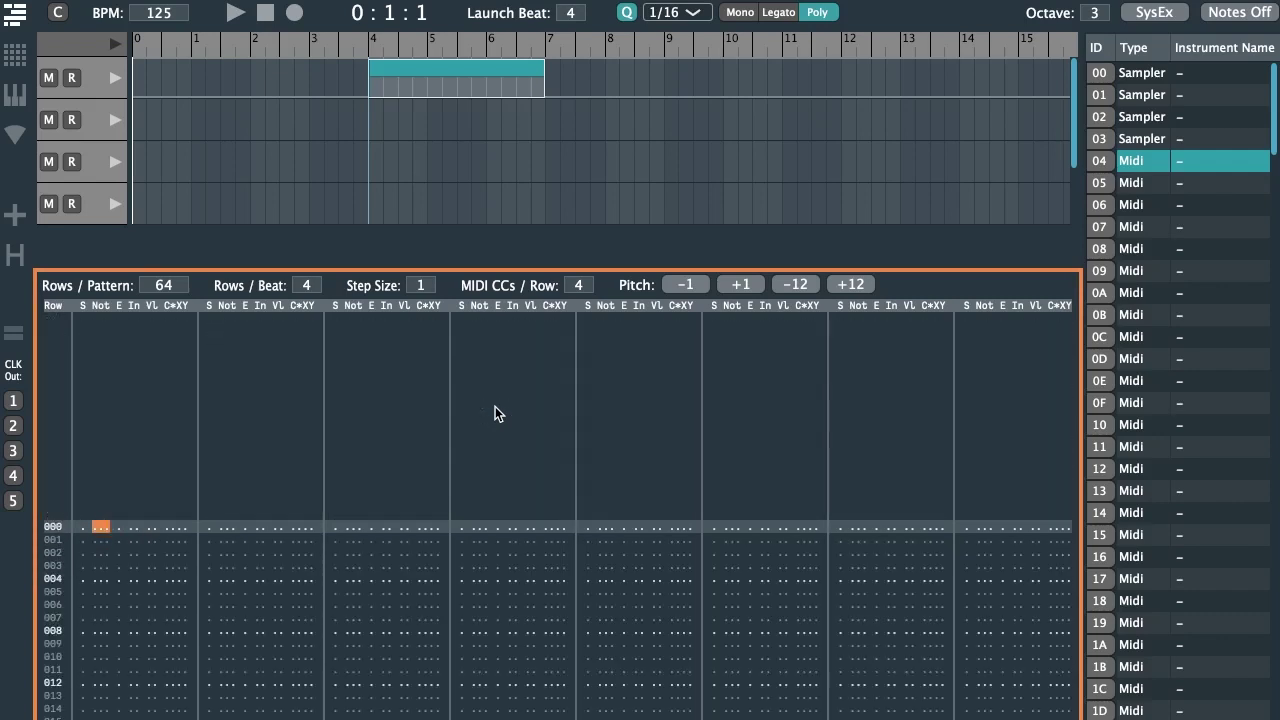
- Enter a bass line of F-2, F-3 and D#3 notes with instrument 04 in the first track, from row 000 to 014
key("v")
key("Down")
key("v")
key("Down")
key("r")
key("3")
key("Down")
key("v")
key("Down")
key("v")
key("Down")
key("v")
key("r")
key("Down")
key("3")
key("Down")
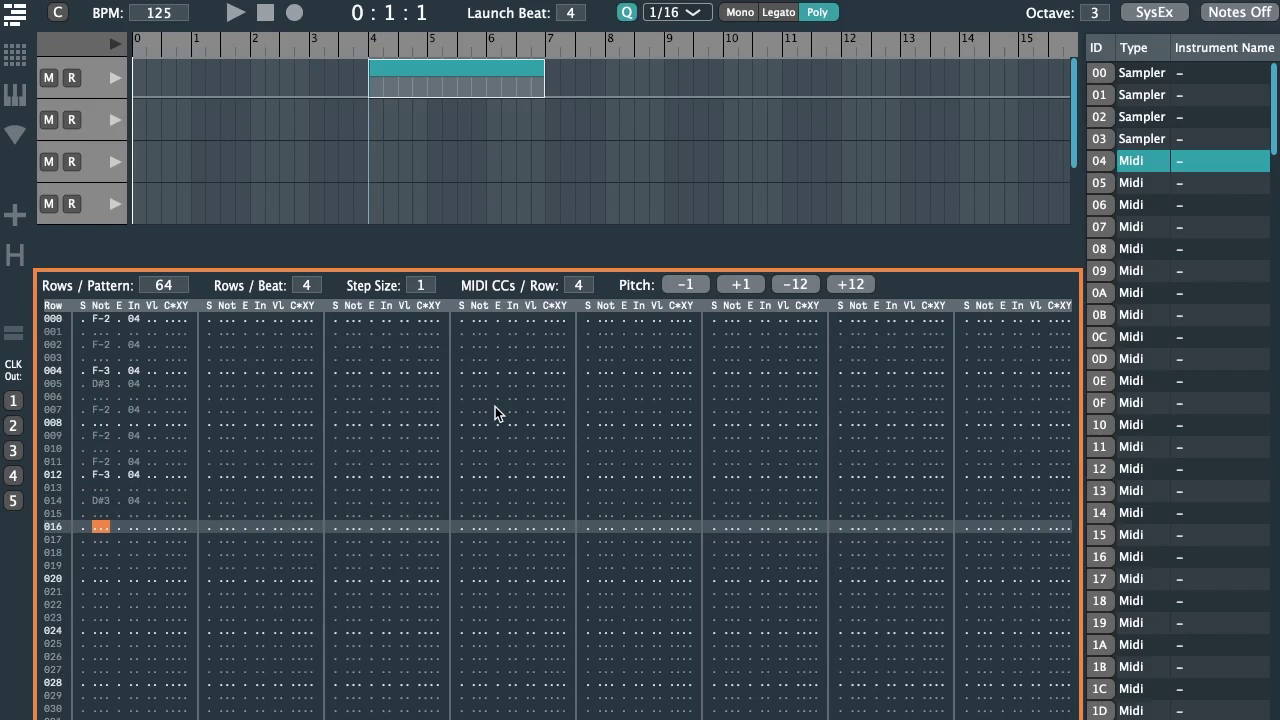
key("space")
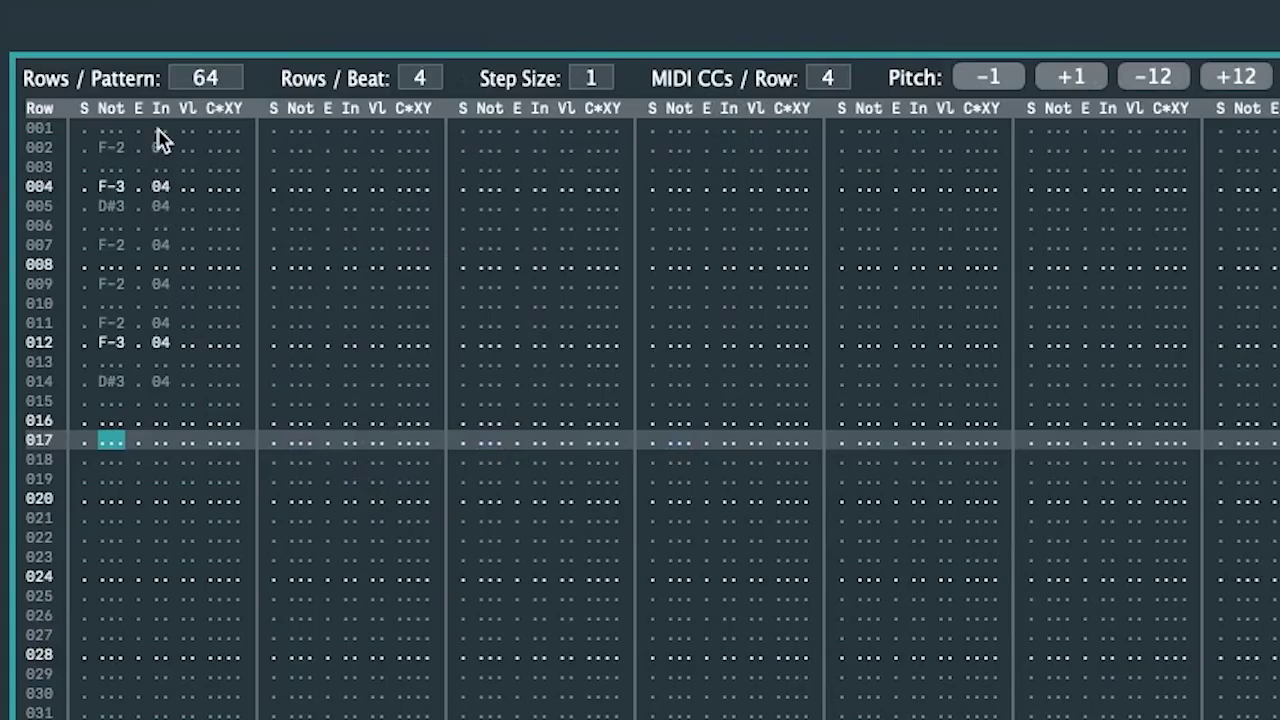
left_click(157, 134)
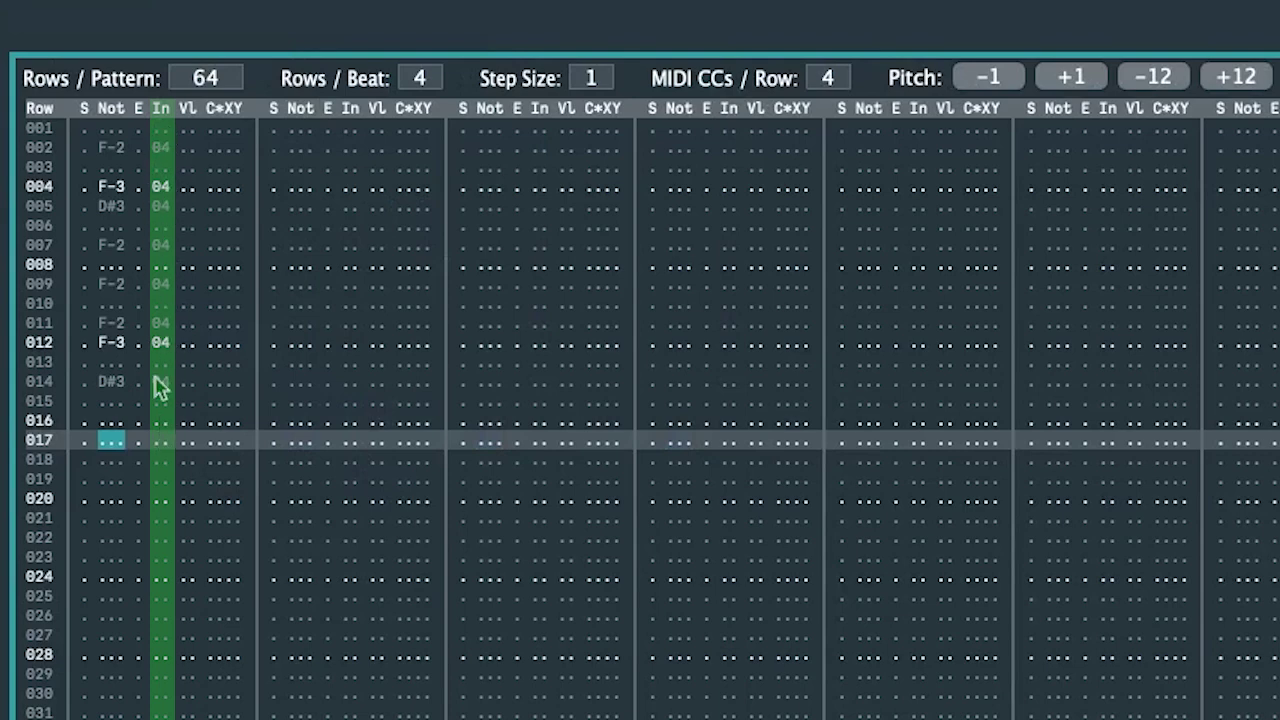
left_click(163, 428)
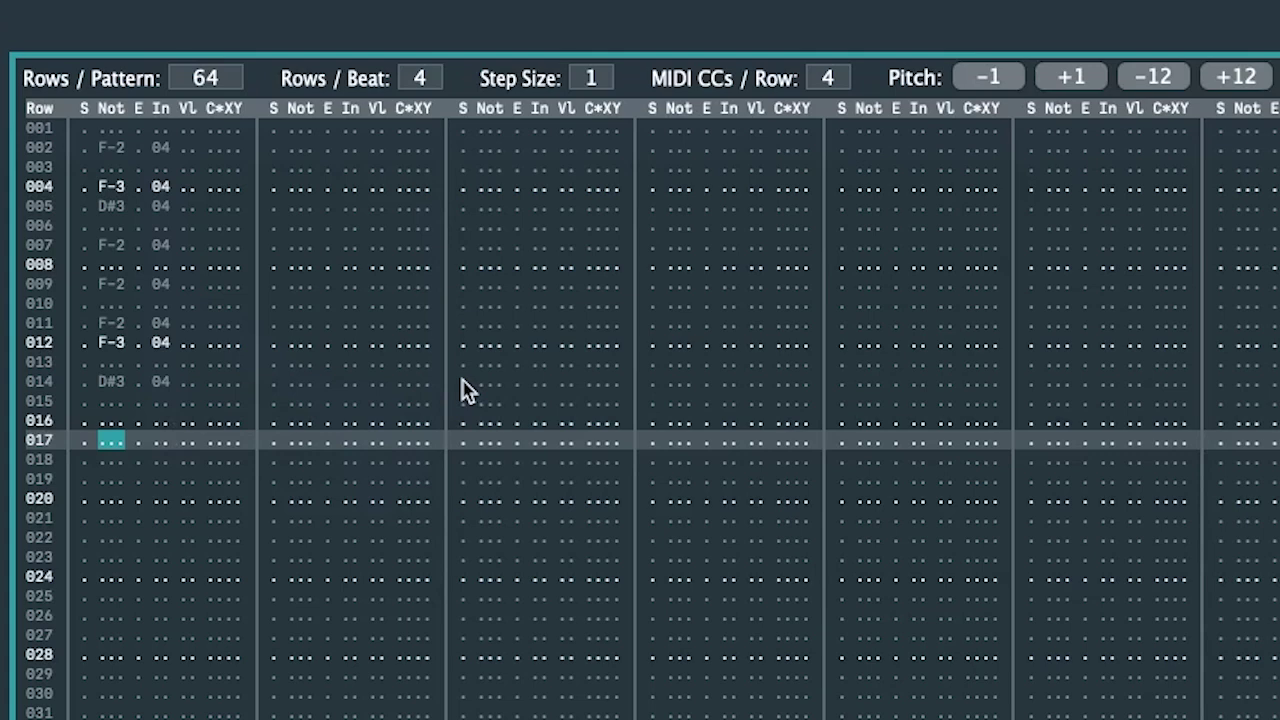
- Set the instrument number to 05 for the notes on rows 012 and 014
key("Escape")
key("Up")
key("Up")
key("Up")
key("Up")
key("Up")
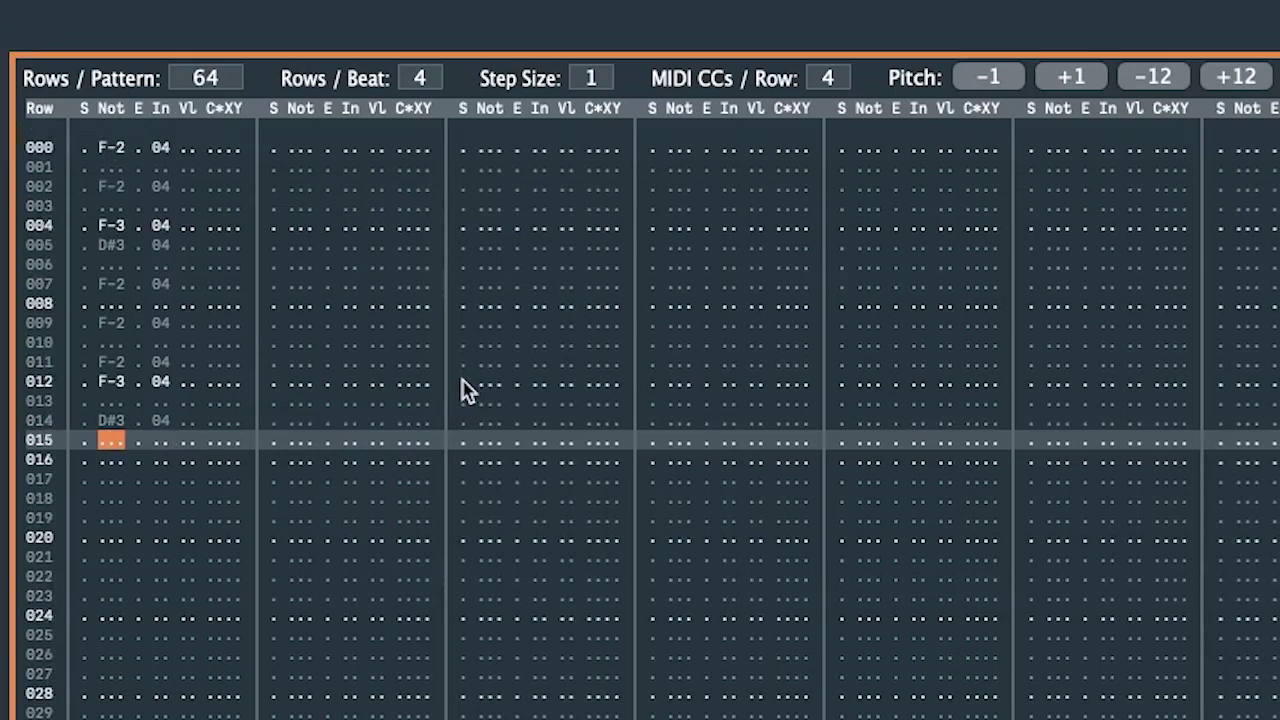
key("Right")
key("Right")
key("Right")
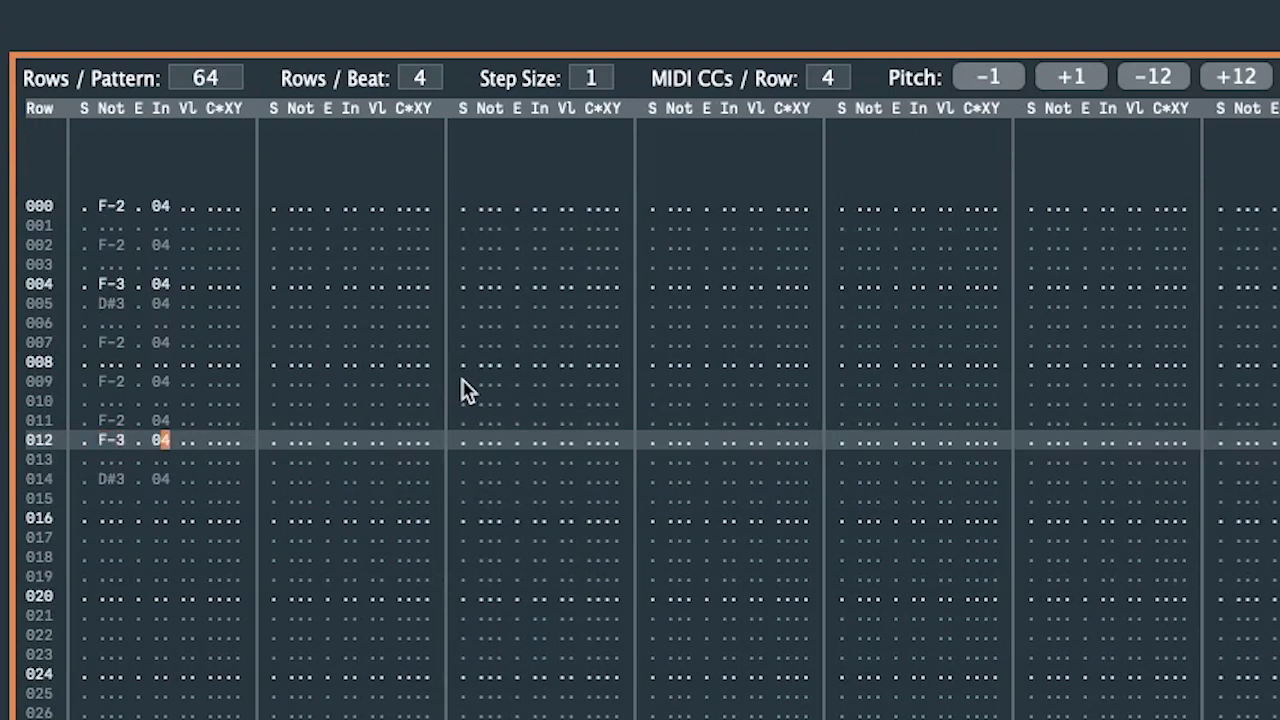
type("5")
key("Down")
type("5")
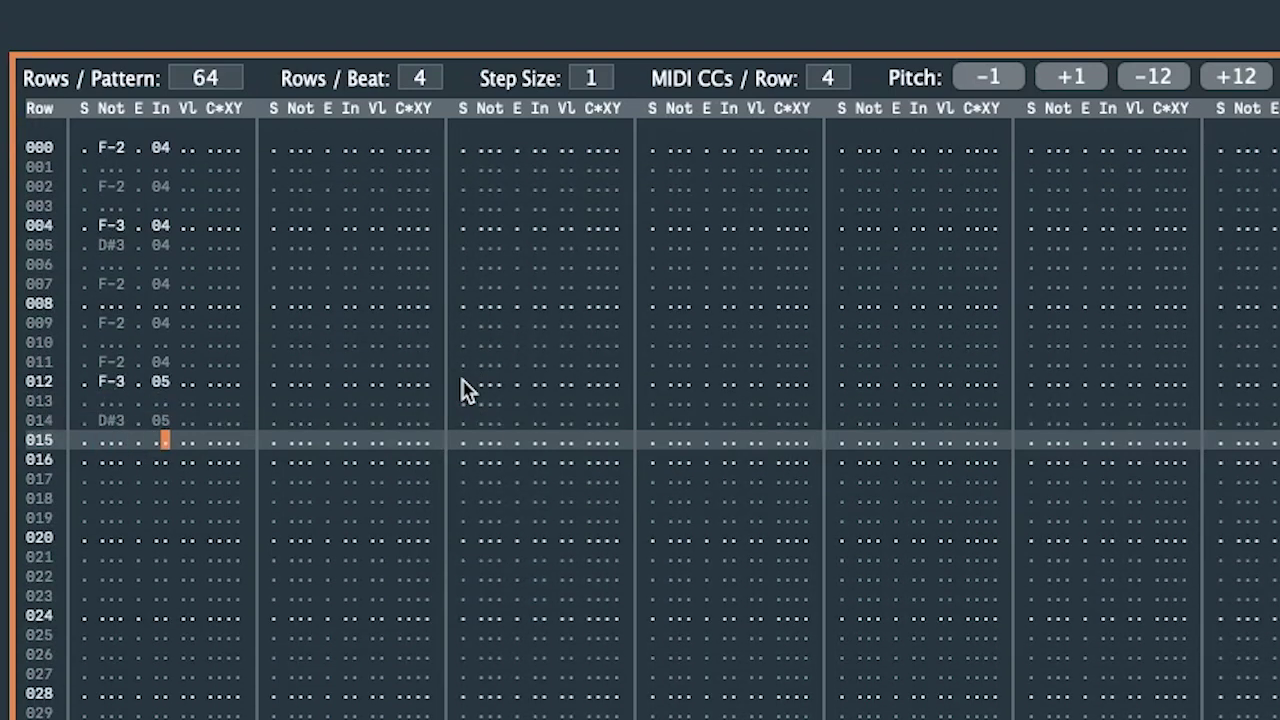
key("space")
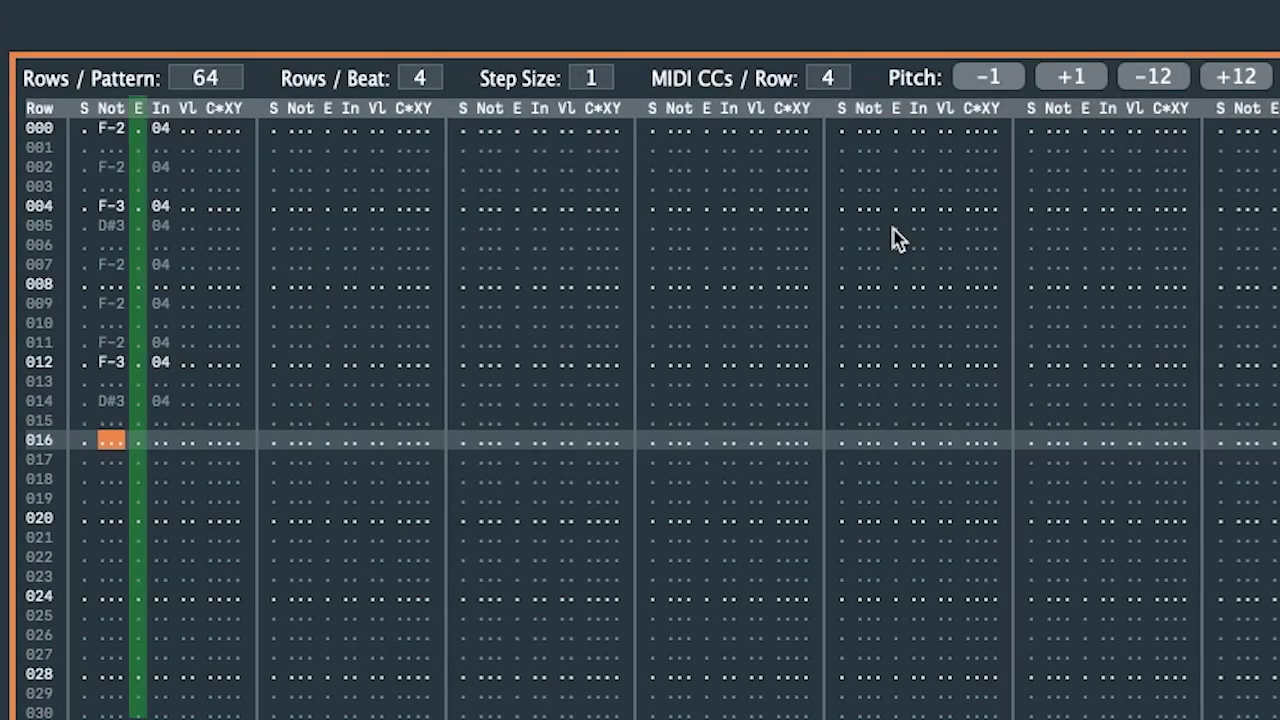
- Enter 0 in the first track's E column on row 016
key("0")
key("Right")
key("Down")
key("Up")
key("Up")
key("Up")
key("Up")
key("Down")
key("Down")
key("Down")
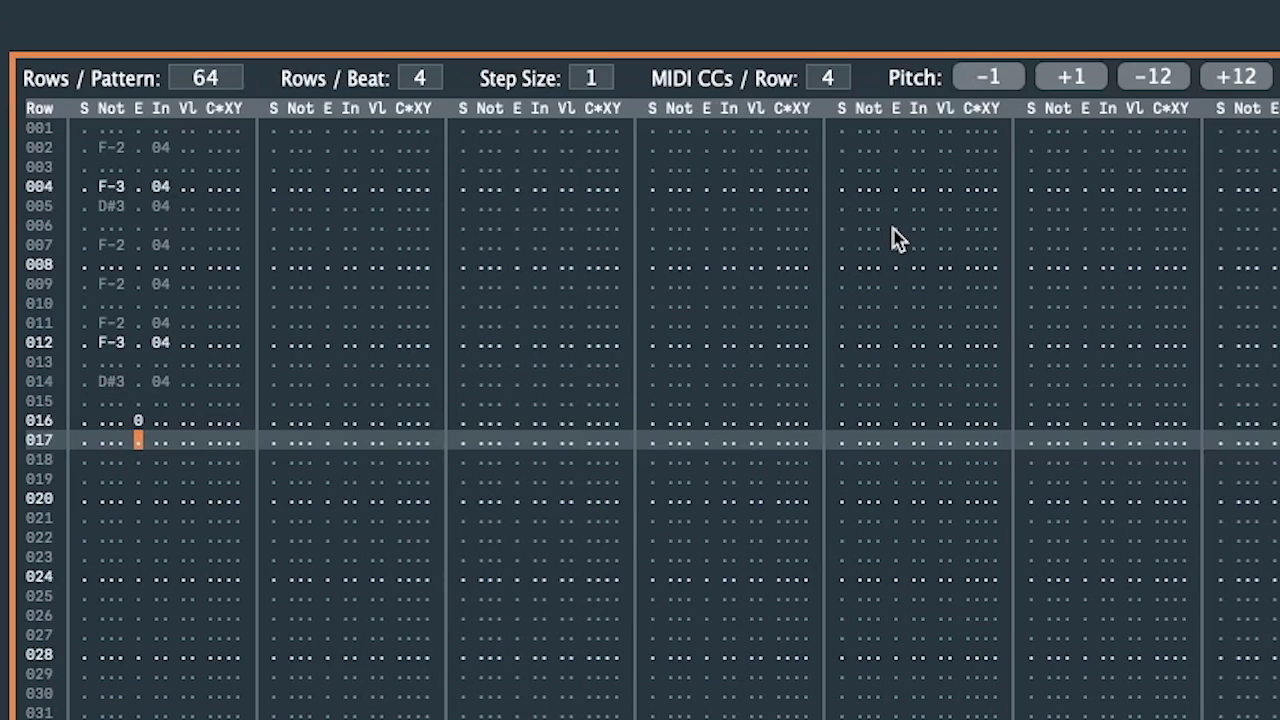
key("Up")
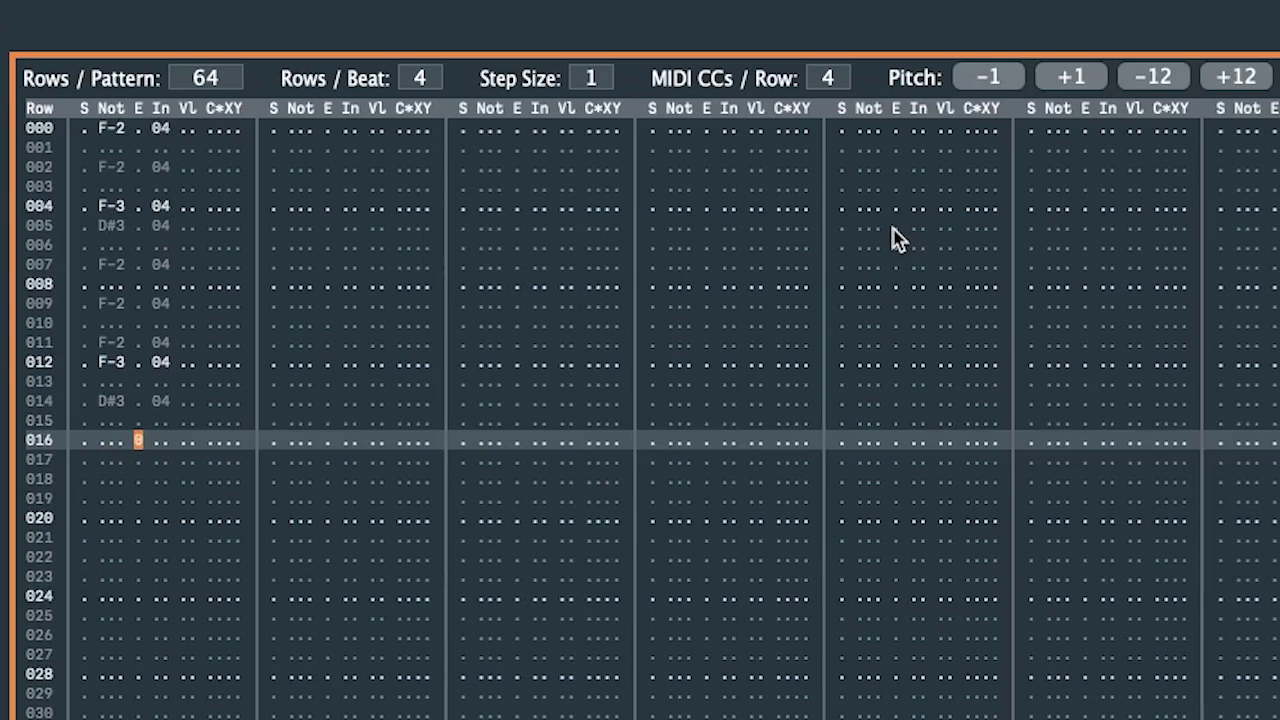
- Change the first track's E value on row 016 to 4, to 5 and finally to 8
type("4")
key("Up")
type("5")
key("Up")
type("8")
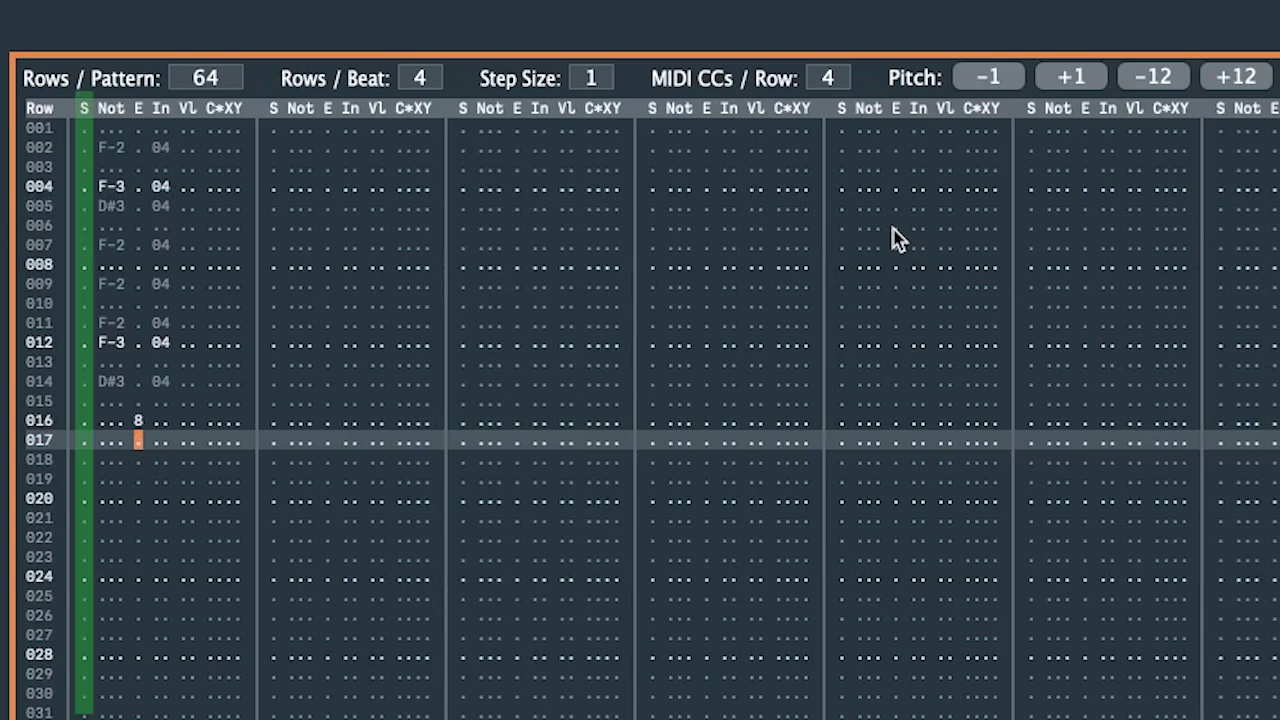
key("Up")
key("Left")
key("Left")
key("Up")
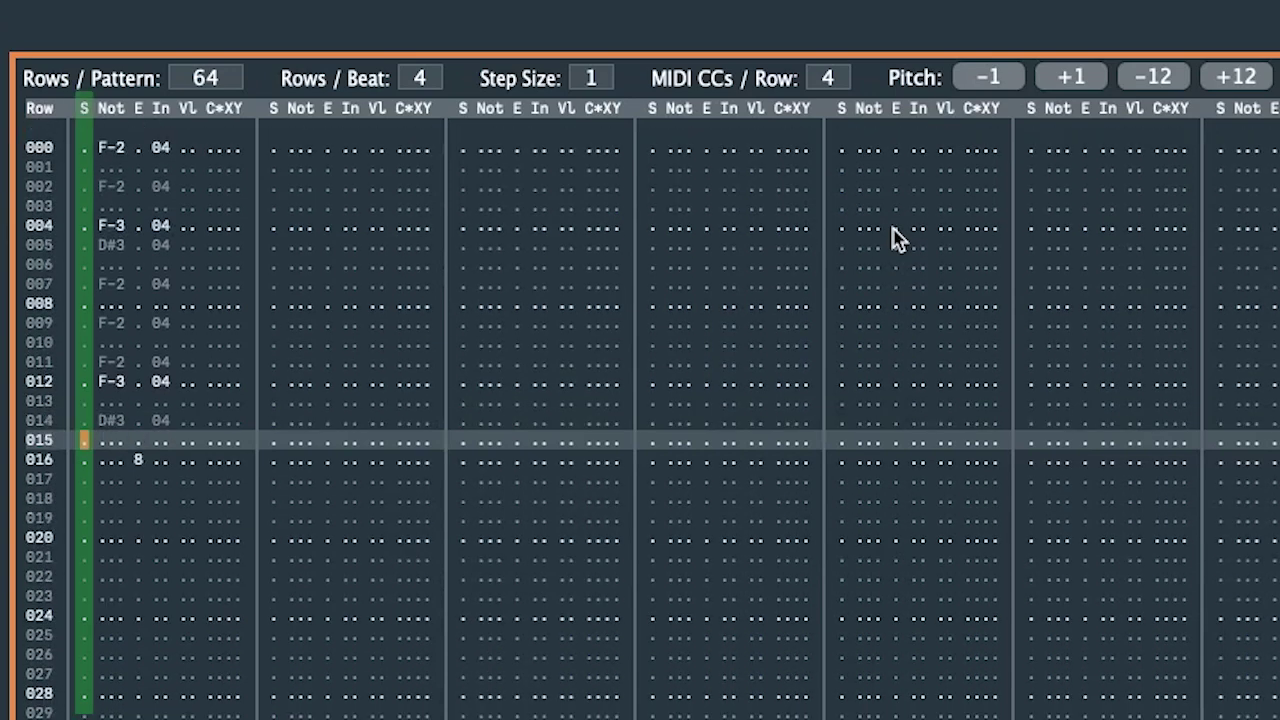
key("space")
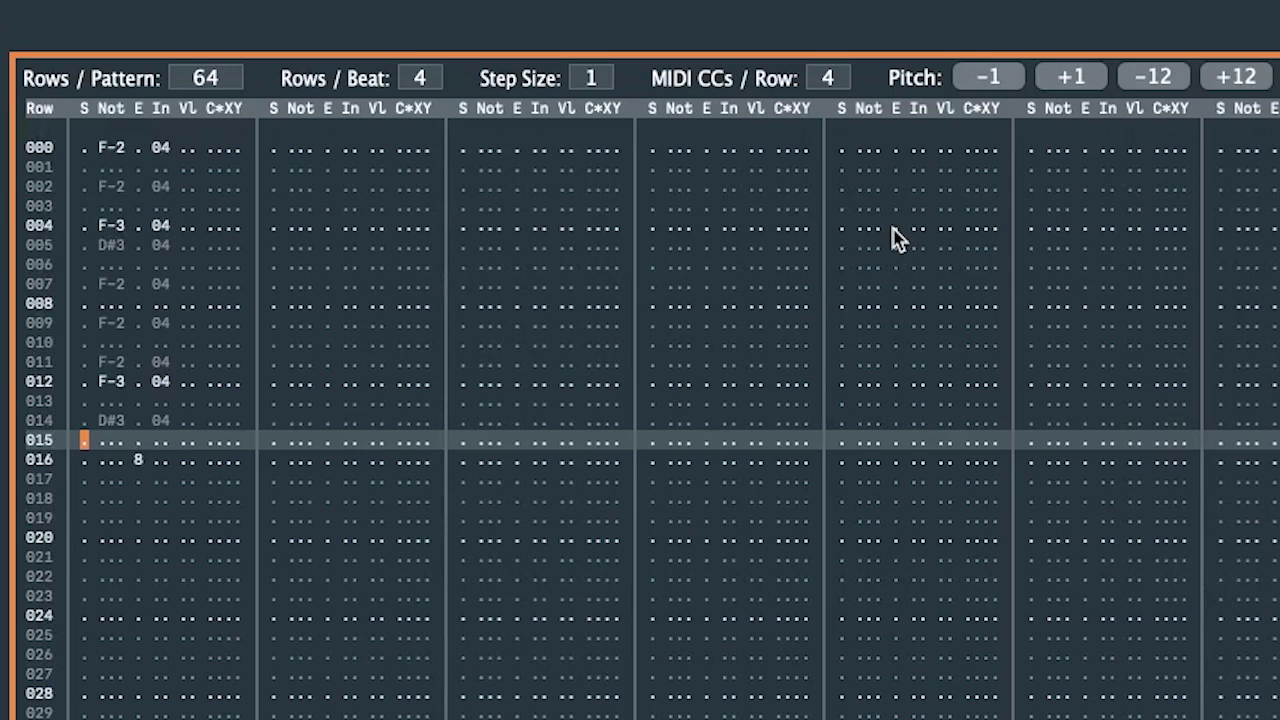
key("Down")
key("Right")
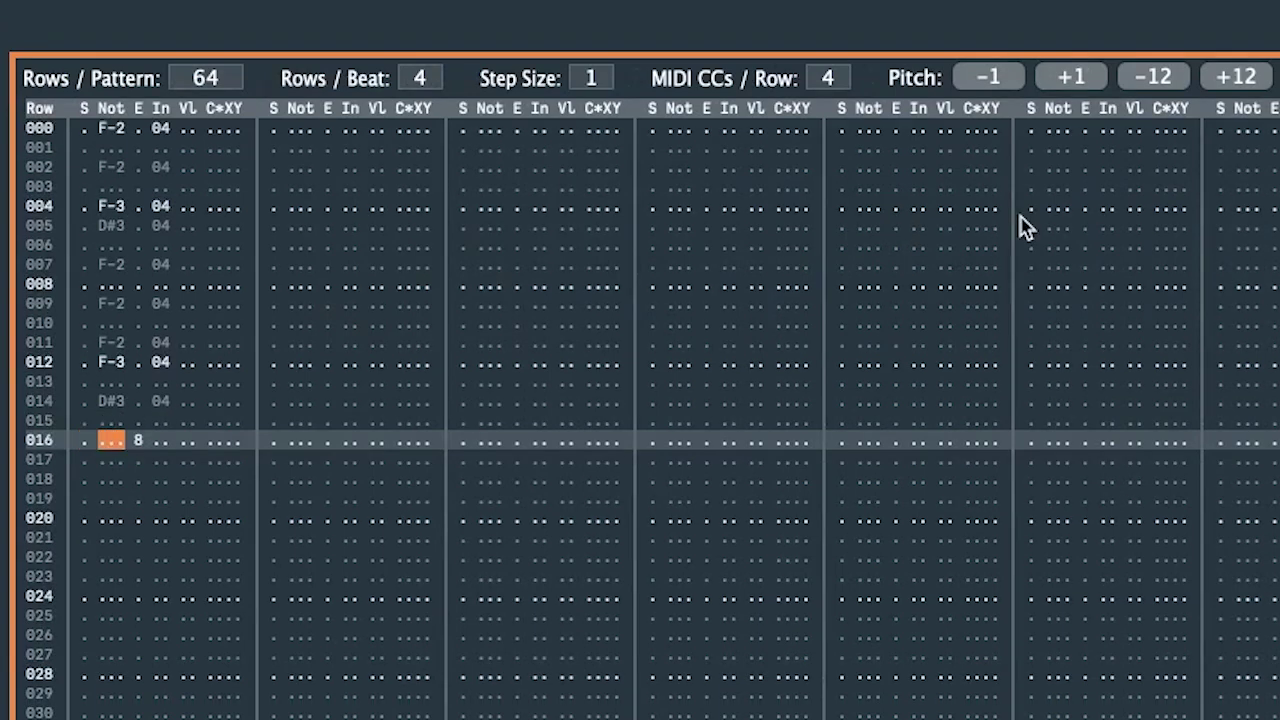
- Set the velocity of the first track's notes to FF on row 007 and 80 on row 009
key("Right")
key("Right")
key("Right")
key("Right")
key("Up")
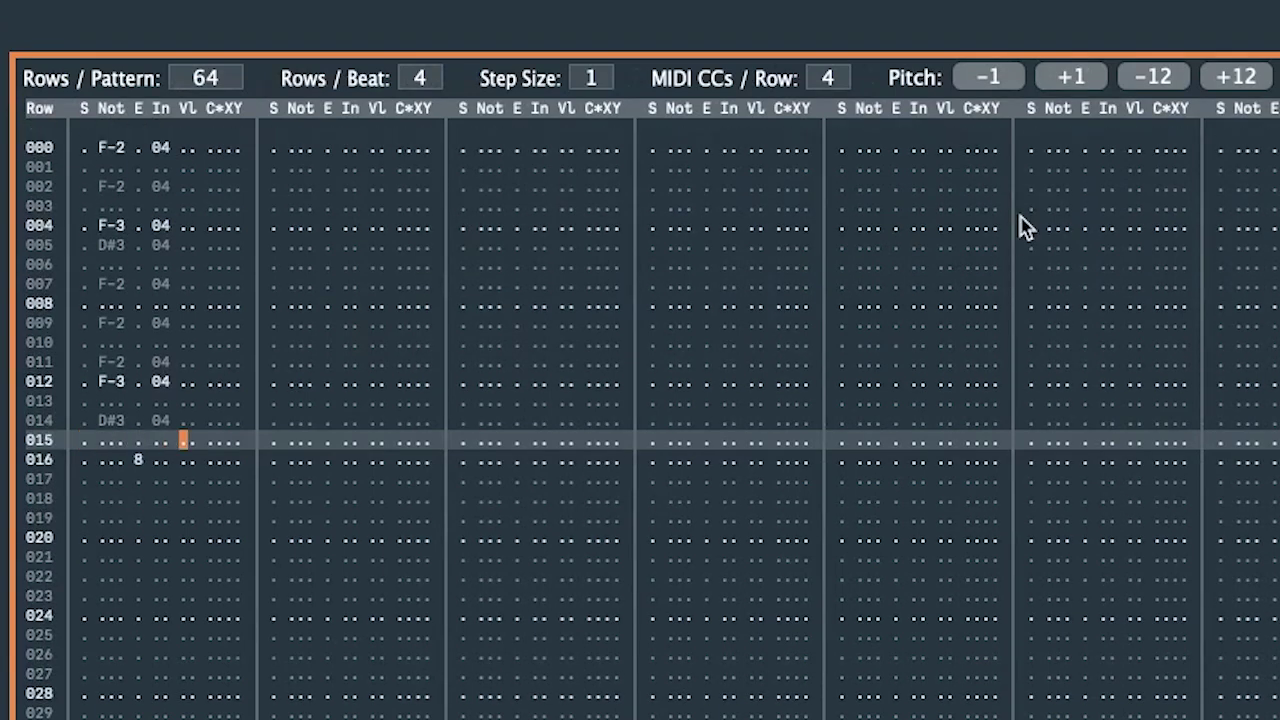
key("Up")
key("Up")
key("Down")
key("Down")
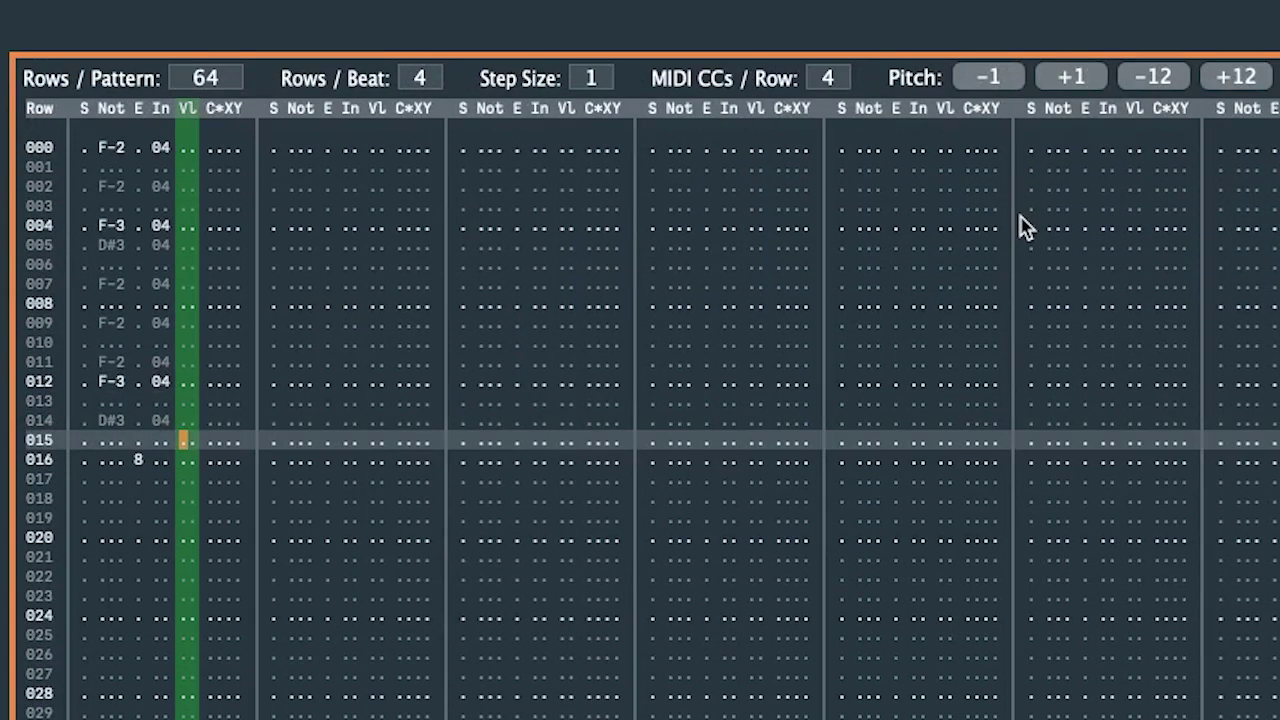
key("Up")
key("Up")
key("Up")
key("Up")
key("Up")
key("Up")
key("Up")
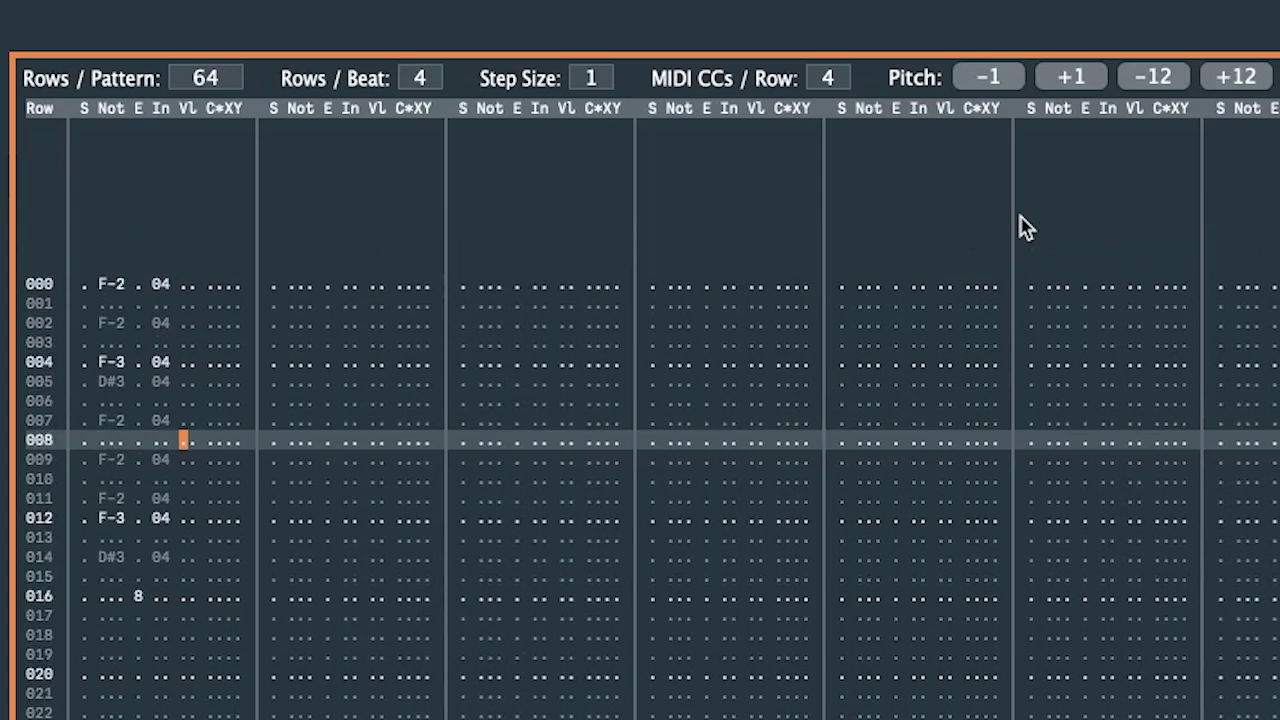
key("Up")
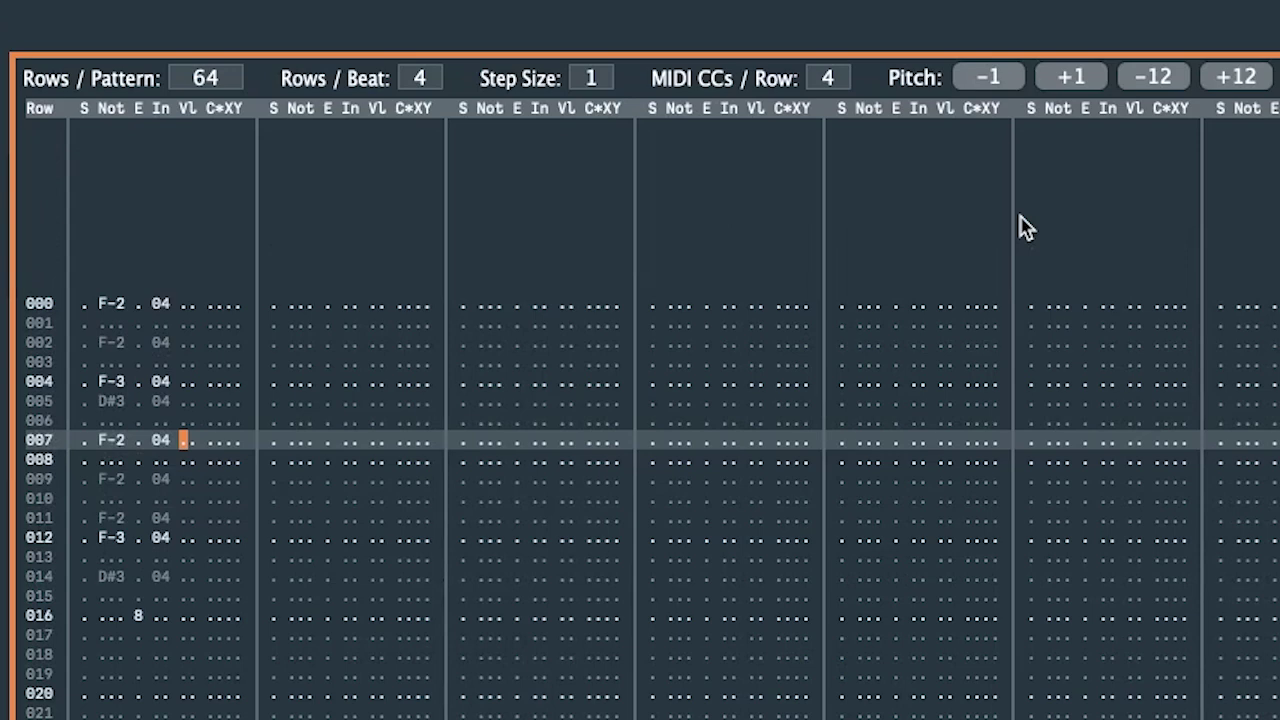
type("f")
key("Up")
key("Right")
type("f")
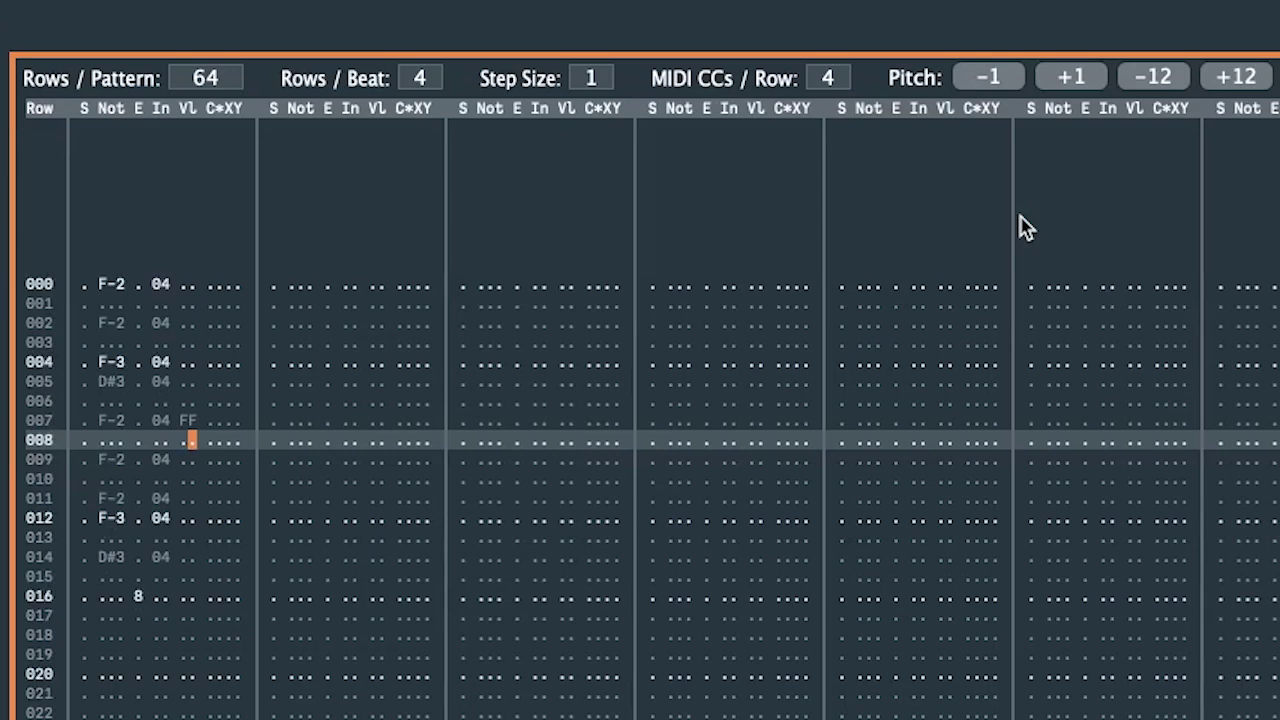
key("Up")
key("Left")
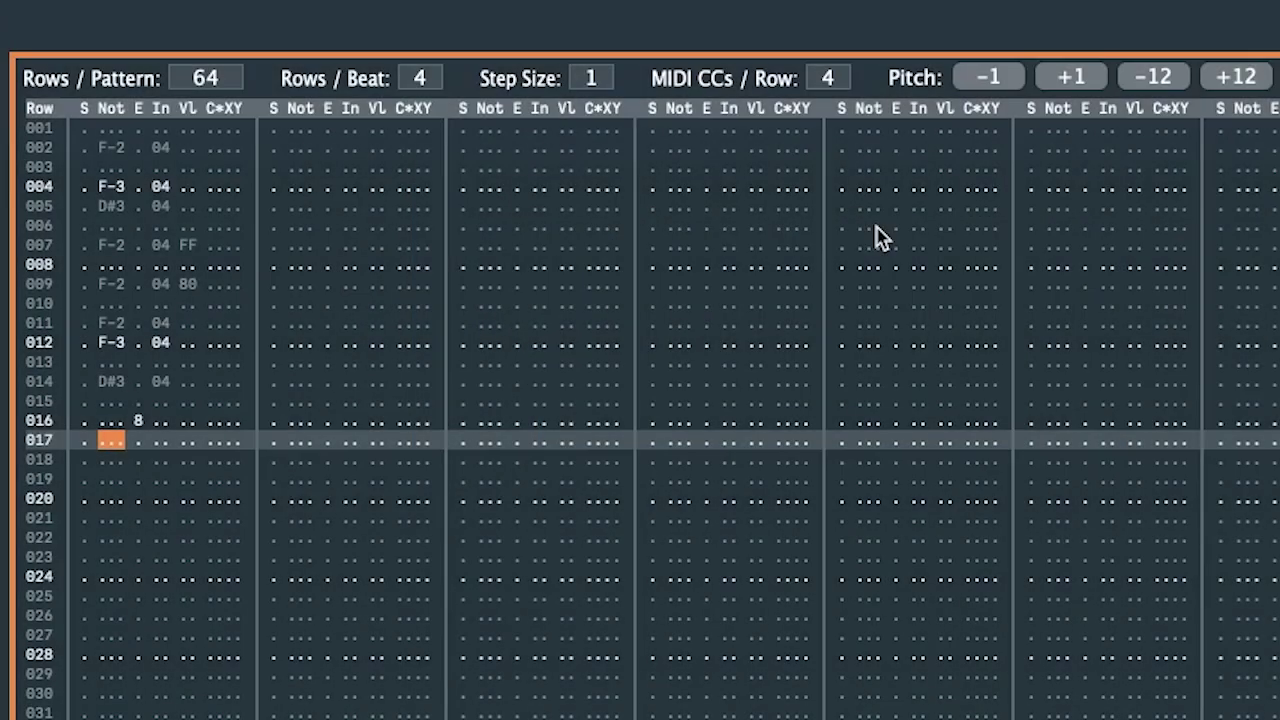
- Delete the notes on rows 011, 012 and 014 of the first track
key("Up")
key("Up")
key("Up")
key("Up")
key("Up")
key("Up")
key("Delete")
key("Delete")
key("Down")
key("Delete")
- Select rows 004 through 011 of the first track and delete their contents as a block
key("Up")
key("Up")
key("Up")
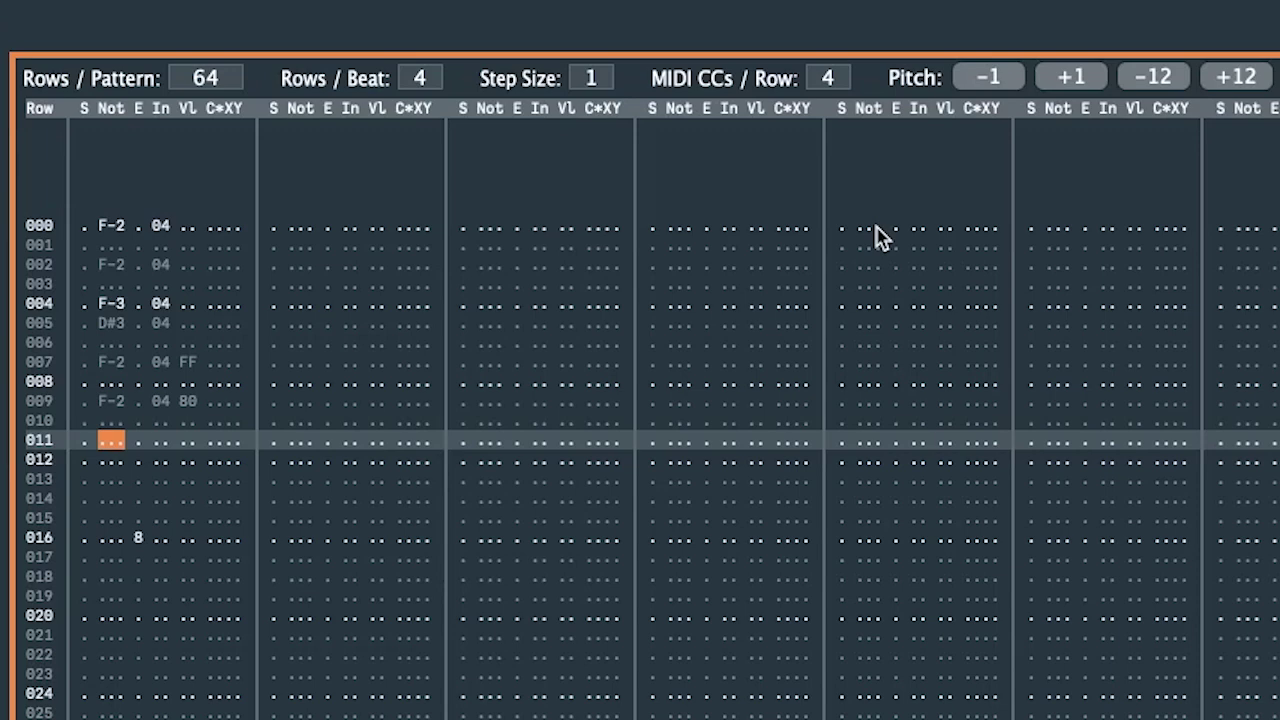
key("shift+Up")
key("shift+Up")
key("shift+Up")
key("shift+Up")
key("shift+Up")
key("shift+Up")
key("shift+Up")
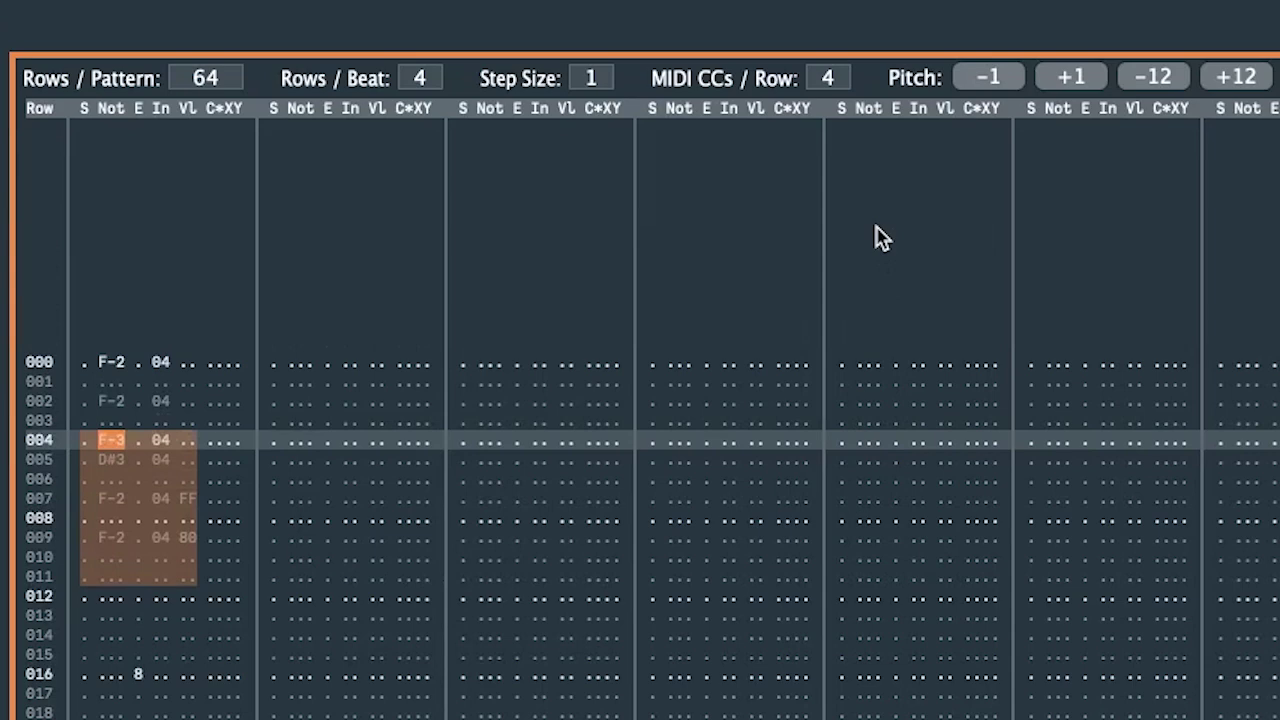
key("Delete")
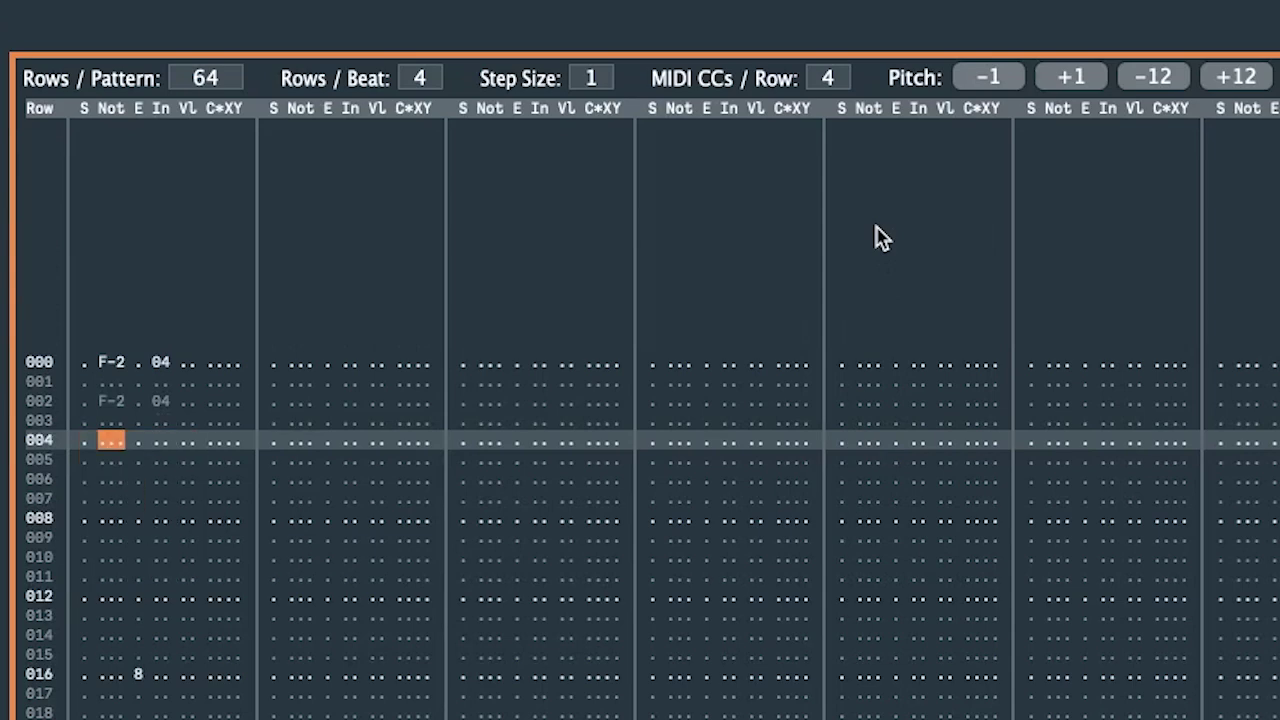
- Undo the block deletion of rows 004 through 011 in the first track
key("ctrl+z")
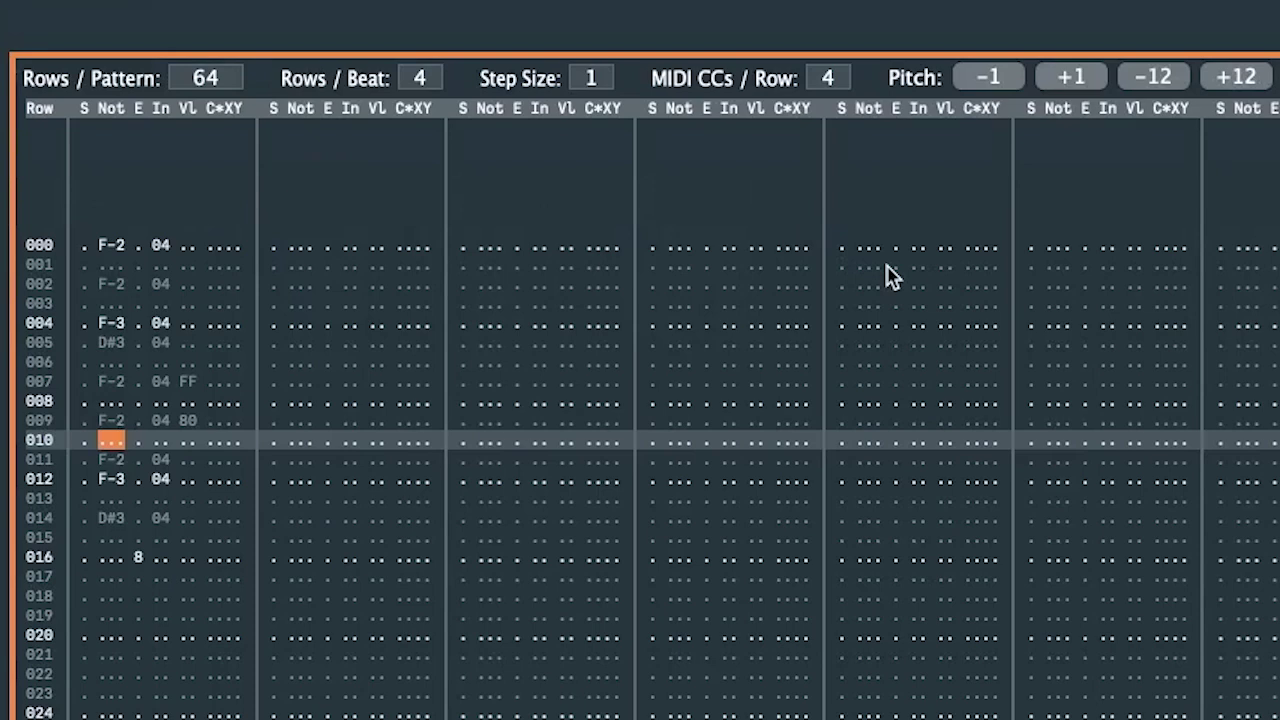
- Remove rows 007 through 009 from the first track, pulling the notes below them up
key("ctrl+z")
key("ctrl+z")
key("ctrl+z")
key("ctrl+z")
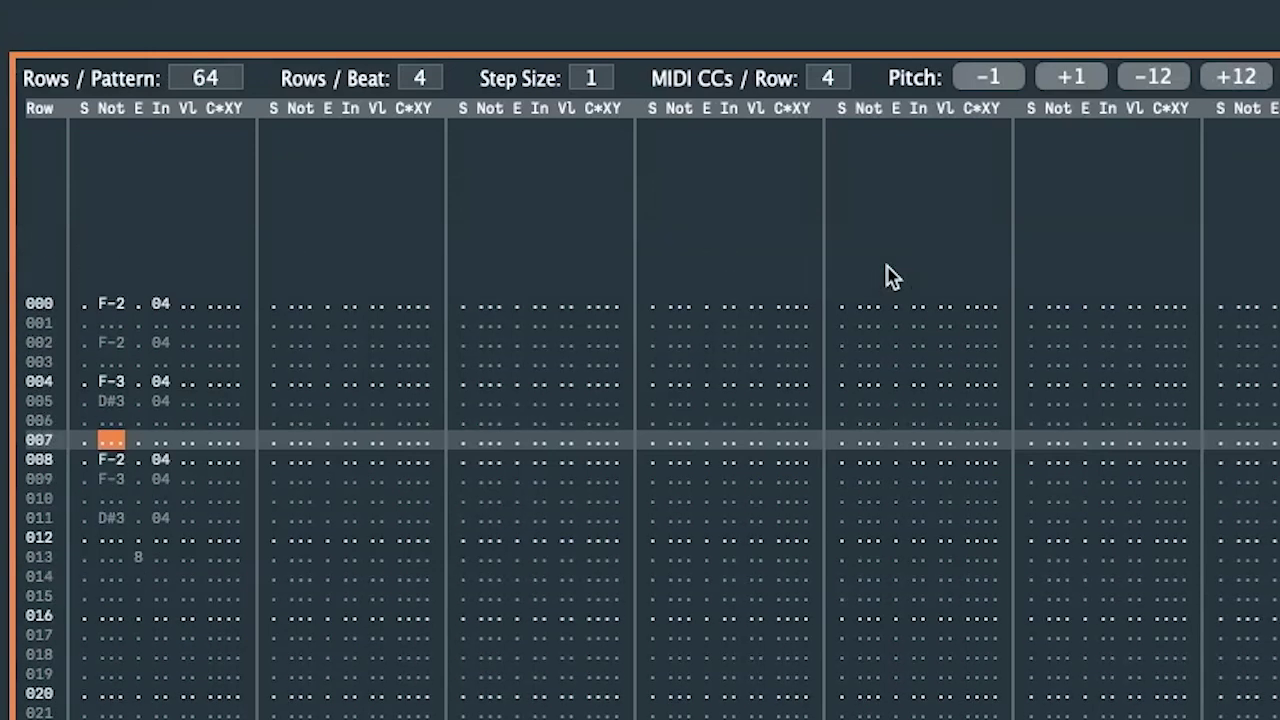
- Insert four blank rows below the D#3 note on row 005 of the first track, pushing the following notes down
key("ctrl+z")
key("ctrl+z")
key("ctrl+z")
key("ctrl+z")
key("ctrl+z")
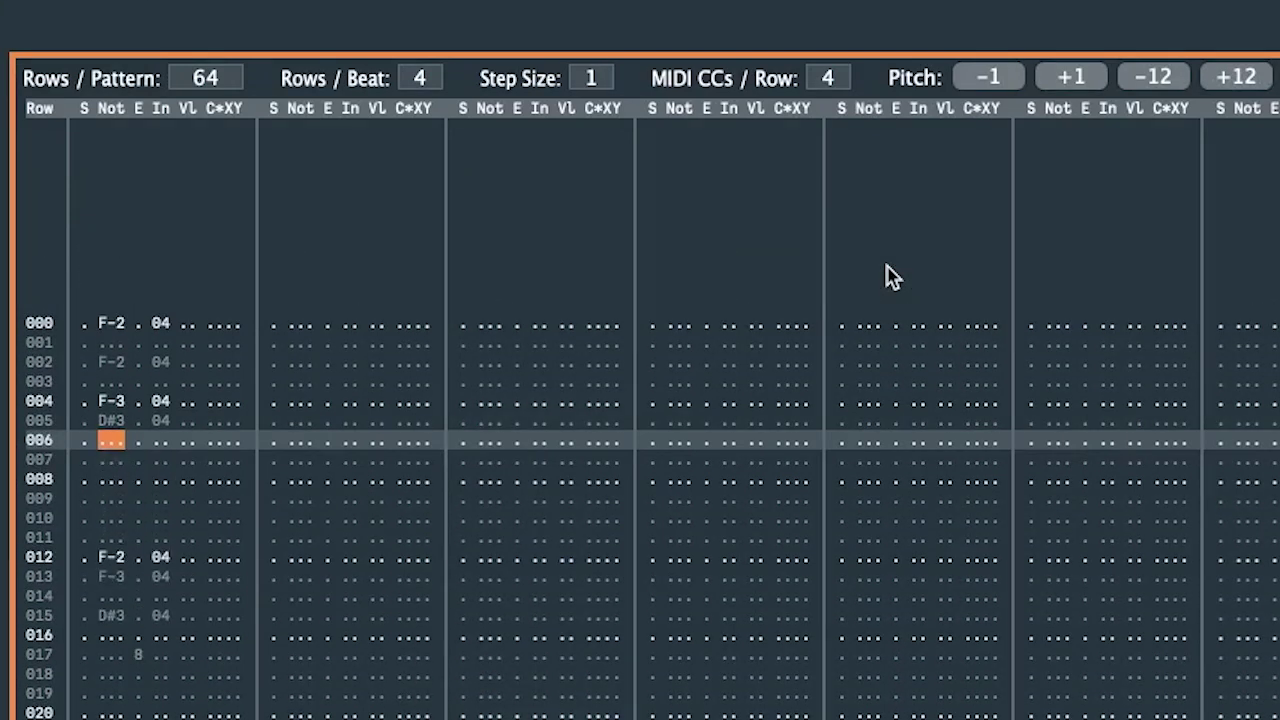
- Remove rows 008 through 012 from the first track, pulling the F-3 note on row 013 up to row 008
key("ctrl+z")
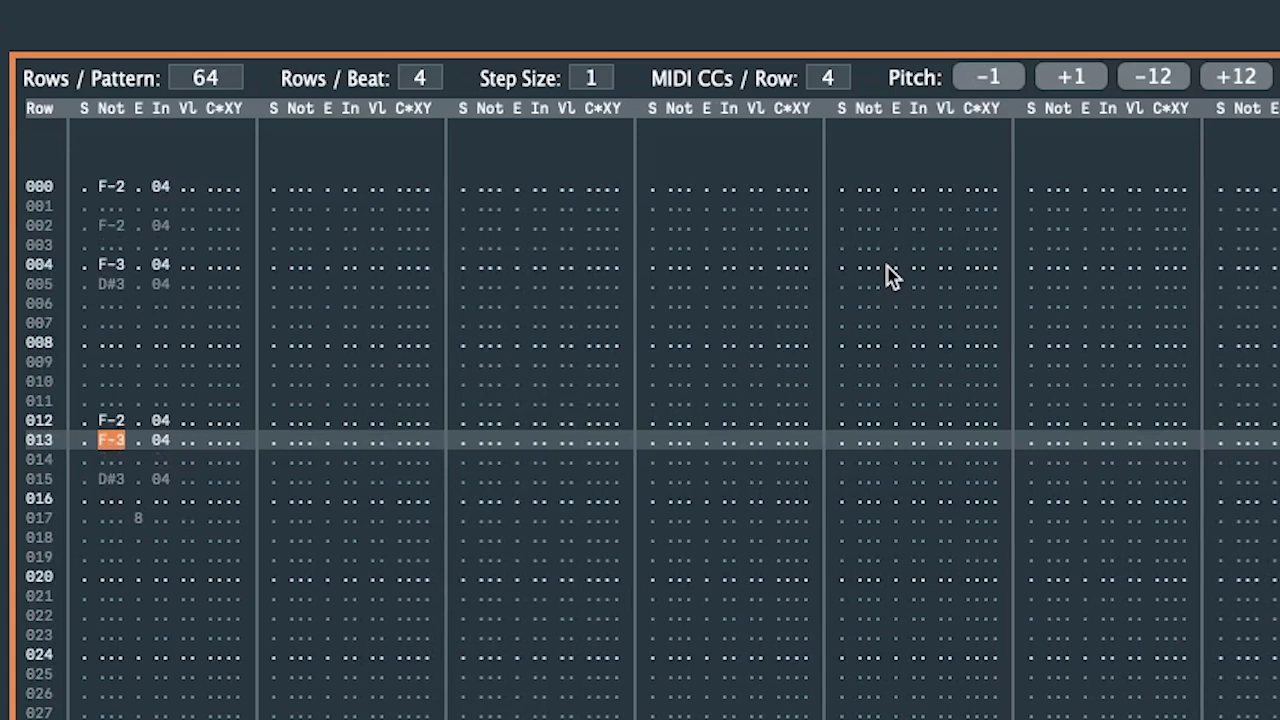
key("ctrl+z")
key("ctrl+z")
key("ctrl+z")
key("ctrl+z")
key("ctrl+z")
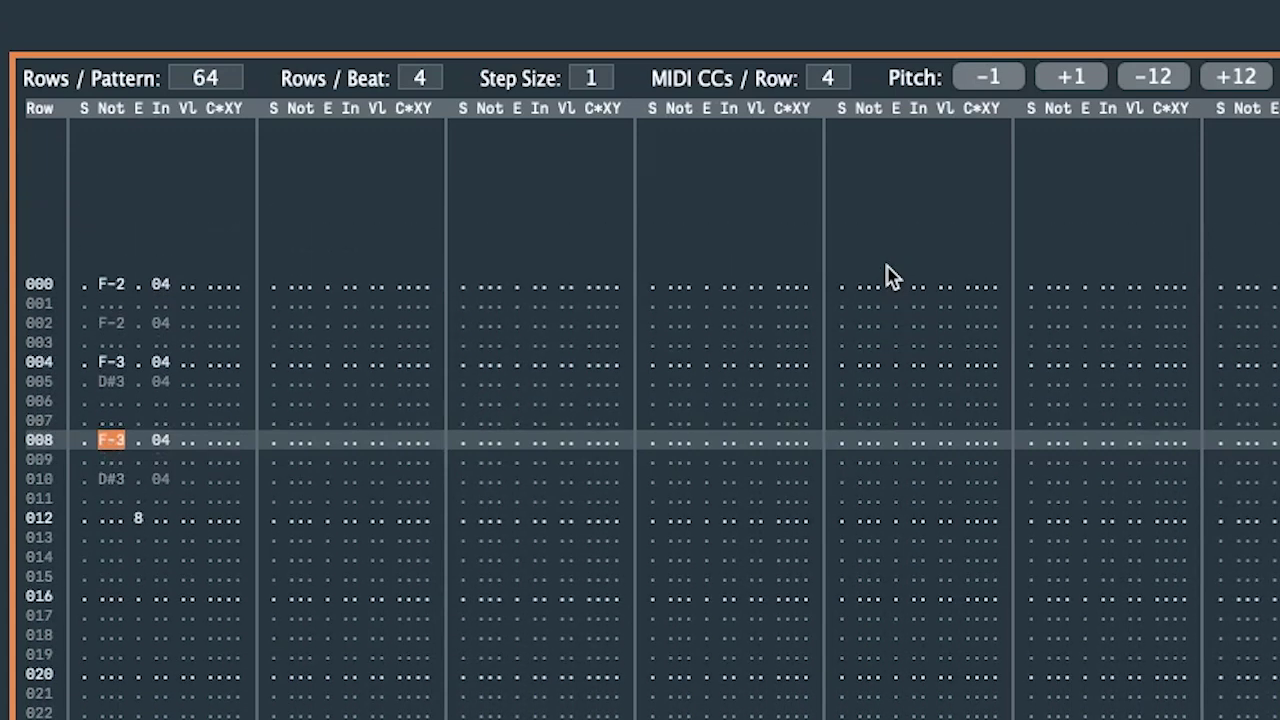
- Undo the row removals and insertions in the first track, back to the original note layout
key("ctrl+z")
key("ctrl+z")
key("ctrl+z")
key("ctrl+z")
key("ctrl+z")
key("ctrl+z")
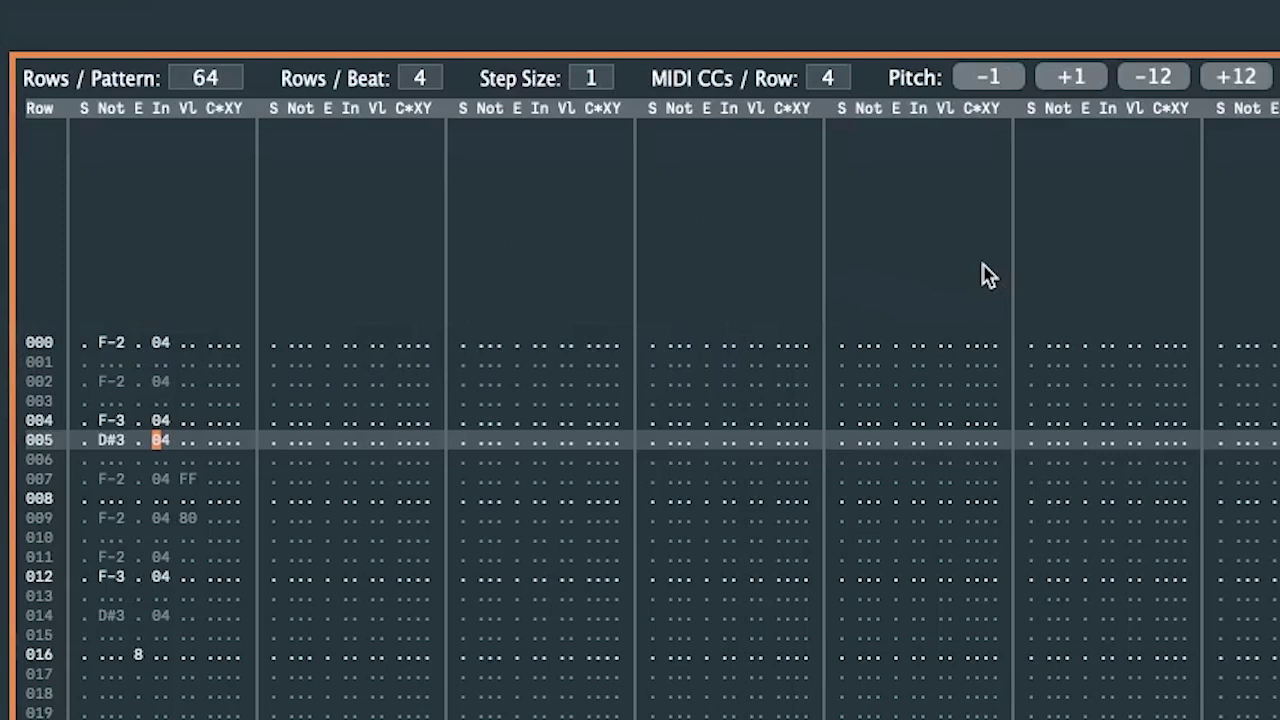
- Set the instrument of the first track's D#3 note on row 005 to LL
key("l")
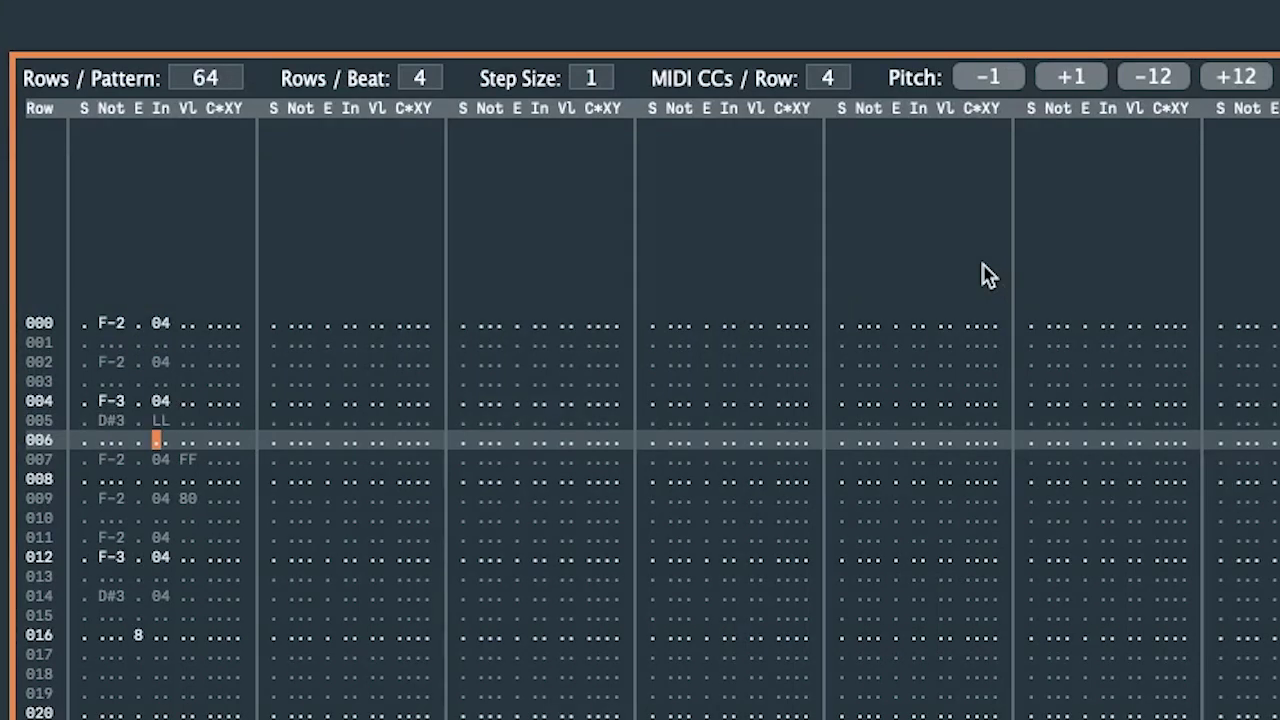
key("Up")
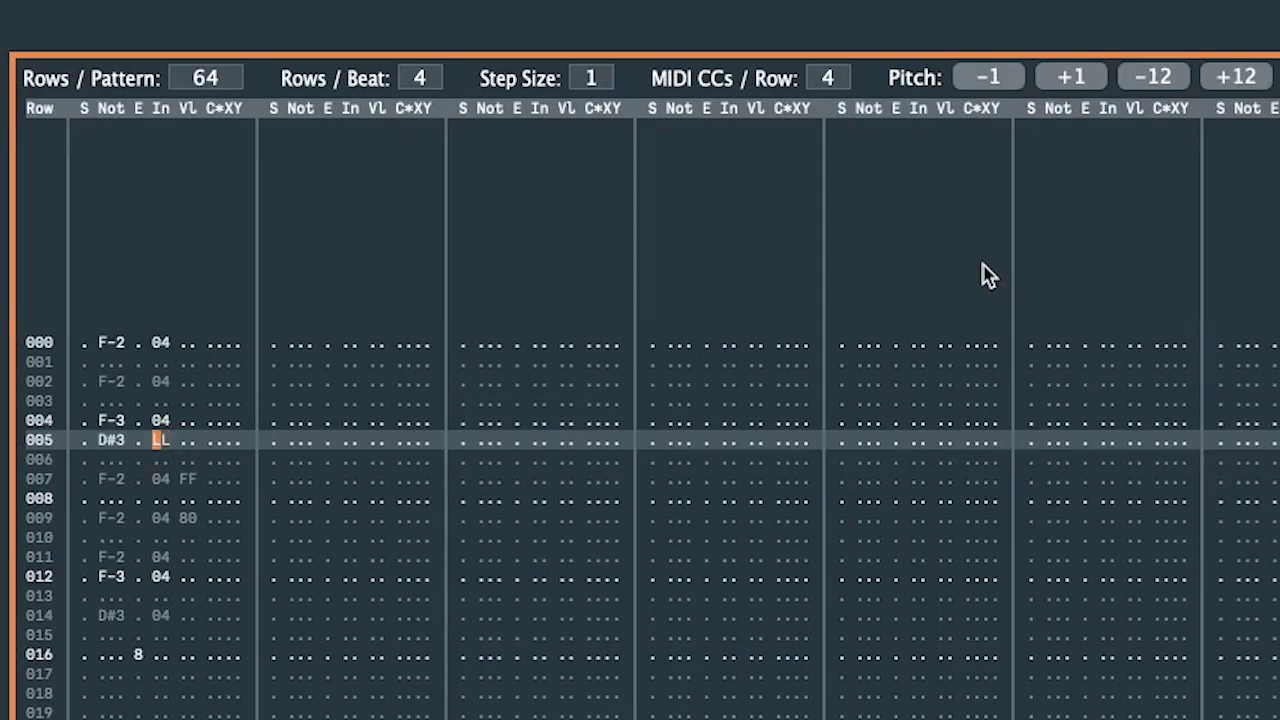
key("Down")
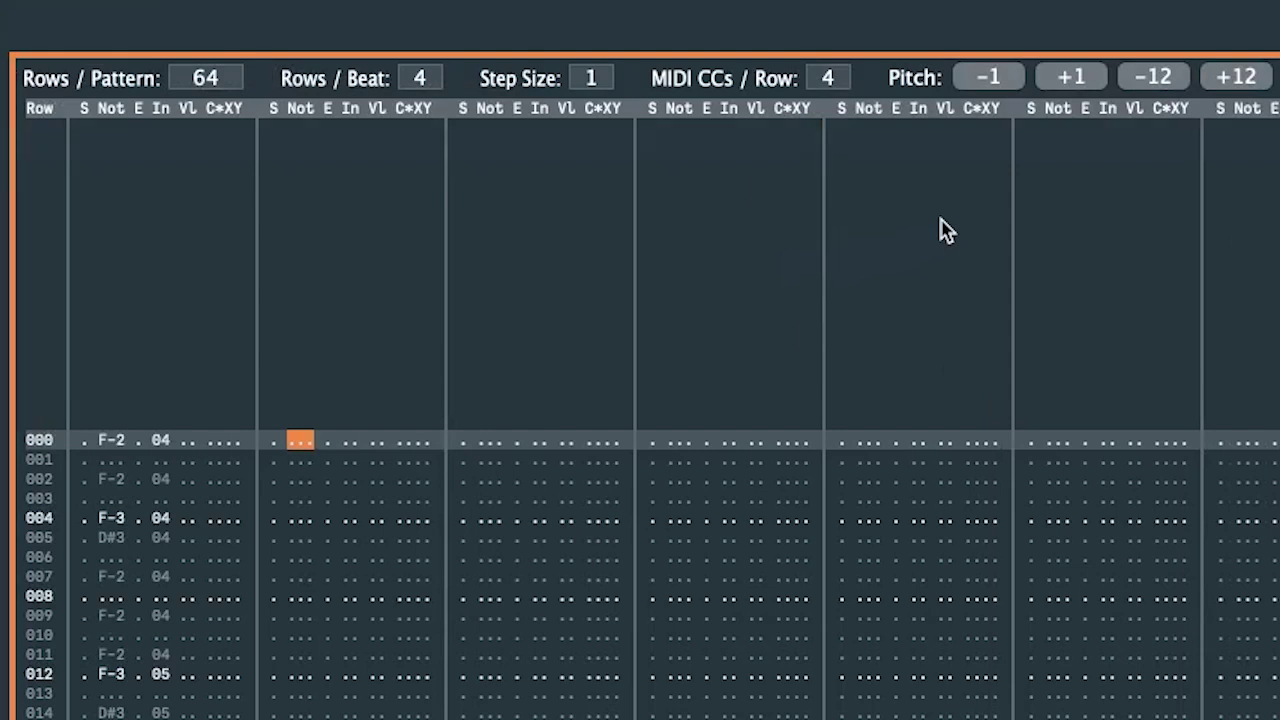
- Enter the note C-5 with instrument 06 and command C.59 on row 000 of the second track
key("alt")
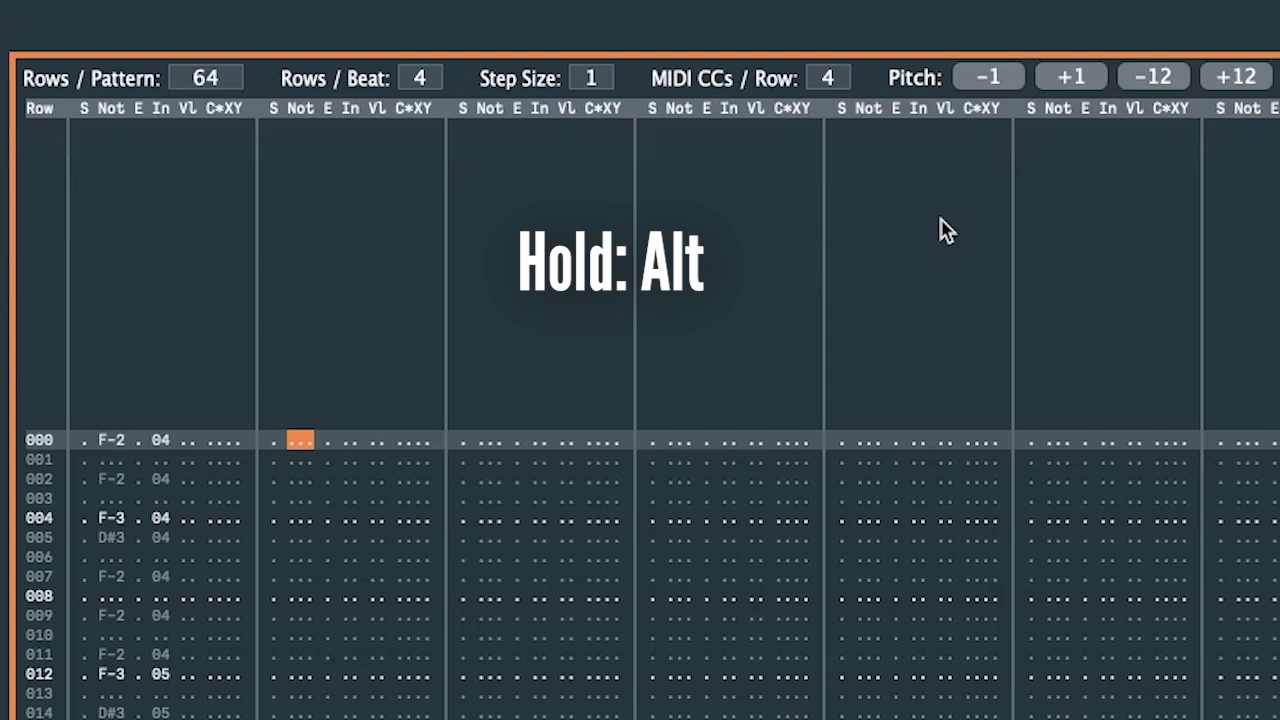
key("alt+a")
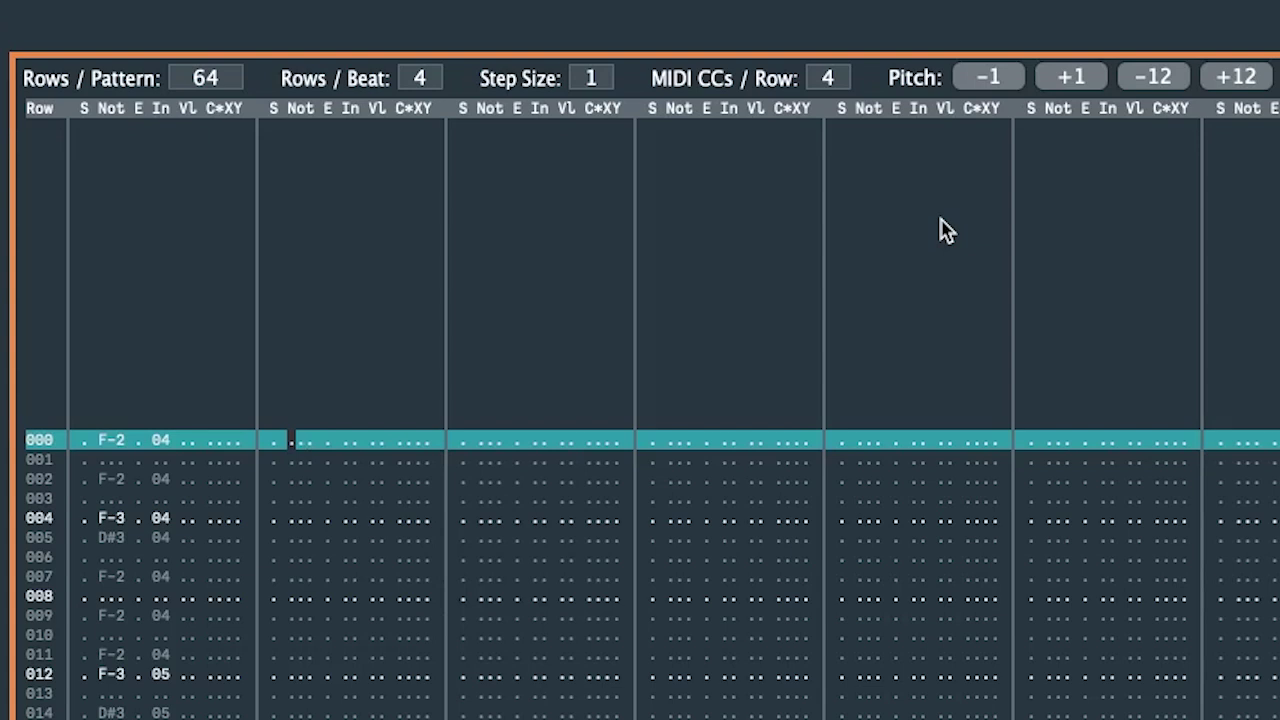
key("q")
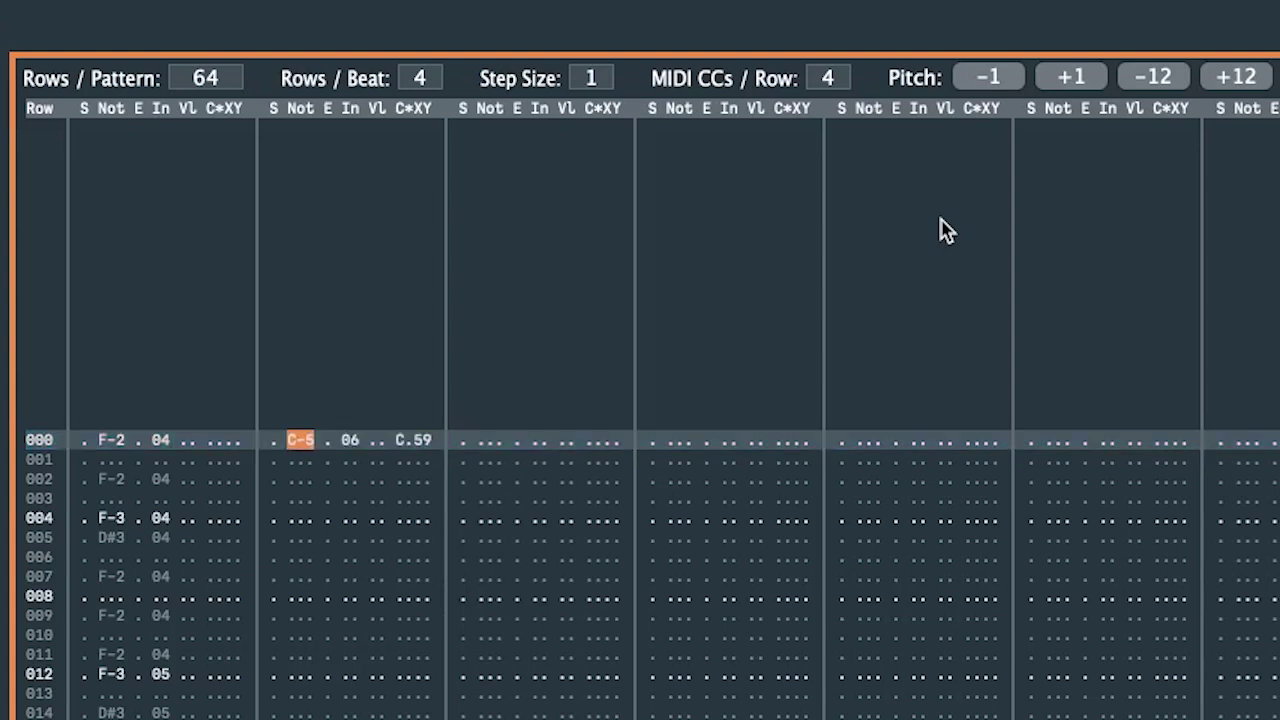